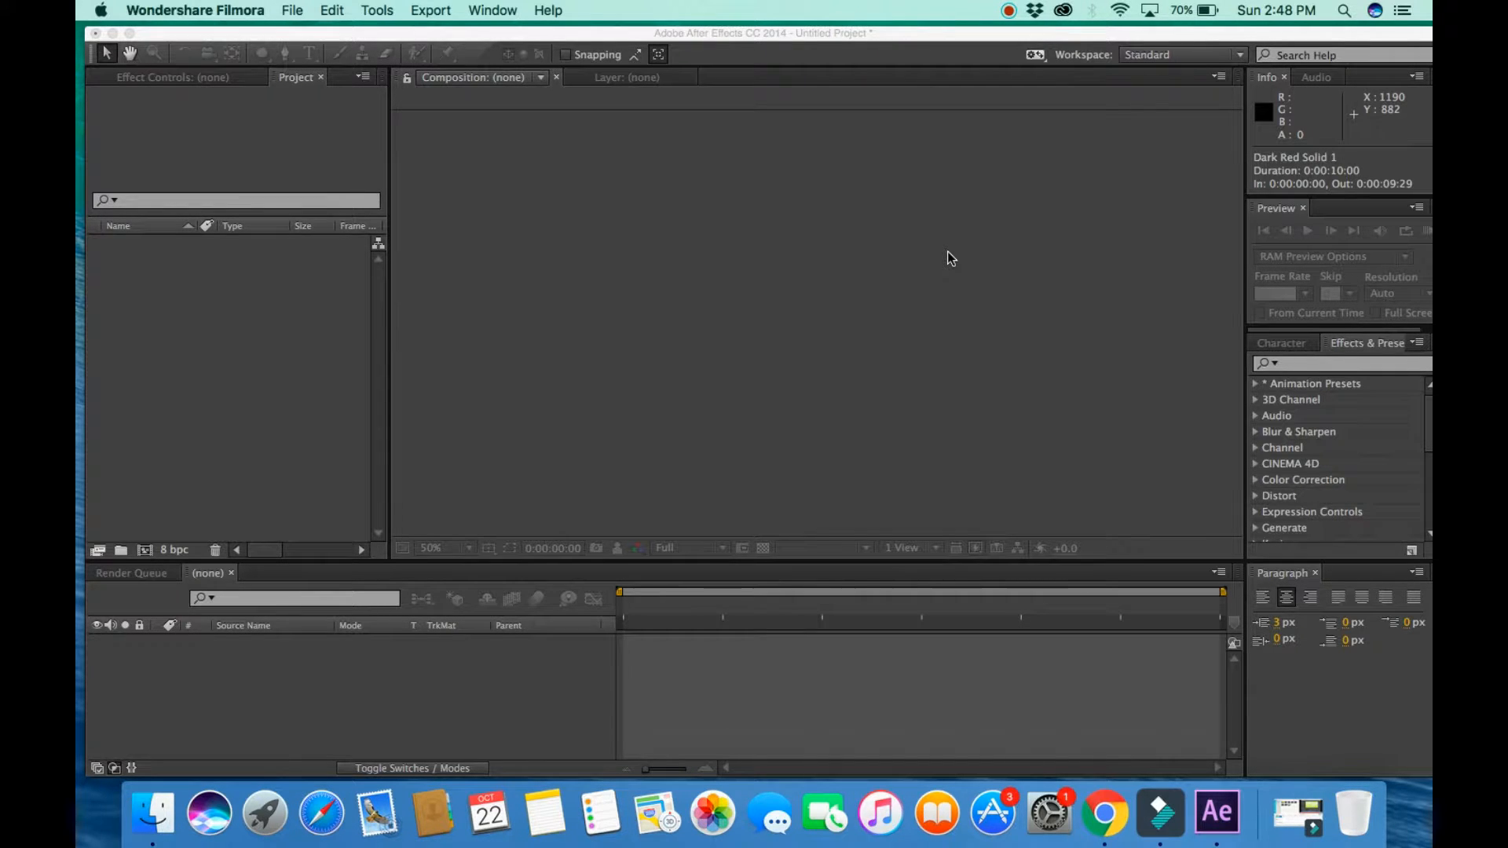
# Create a new 1920 x 1080 composition named "Testing" at 30 fps with a 10-second duration.
pyautogui.click(554, 228)
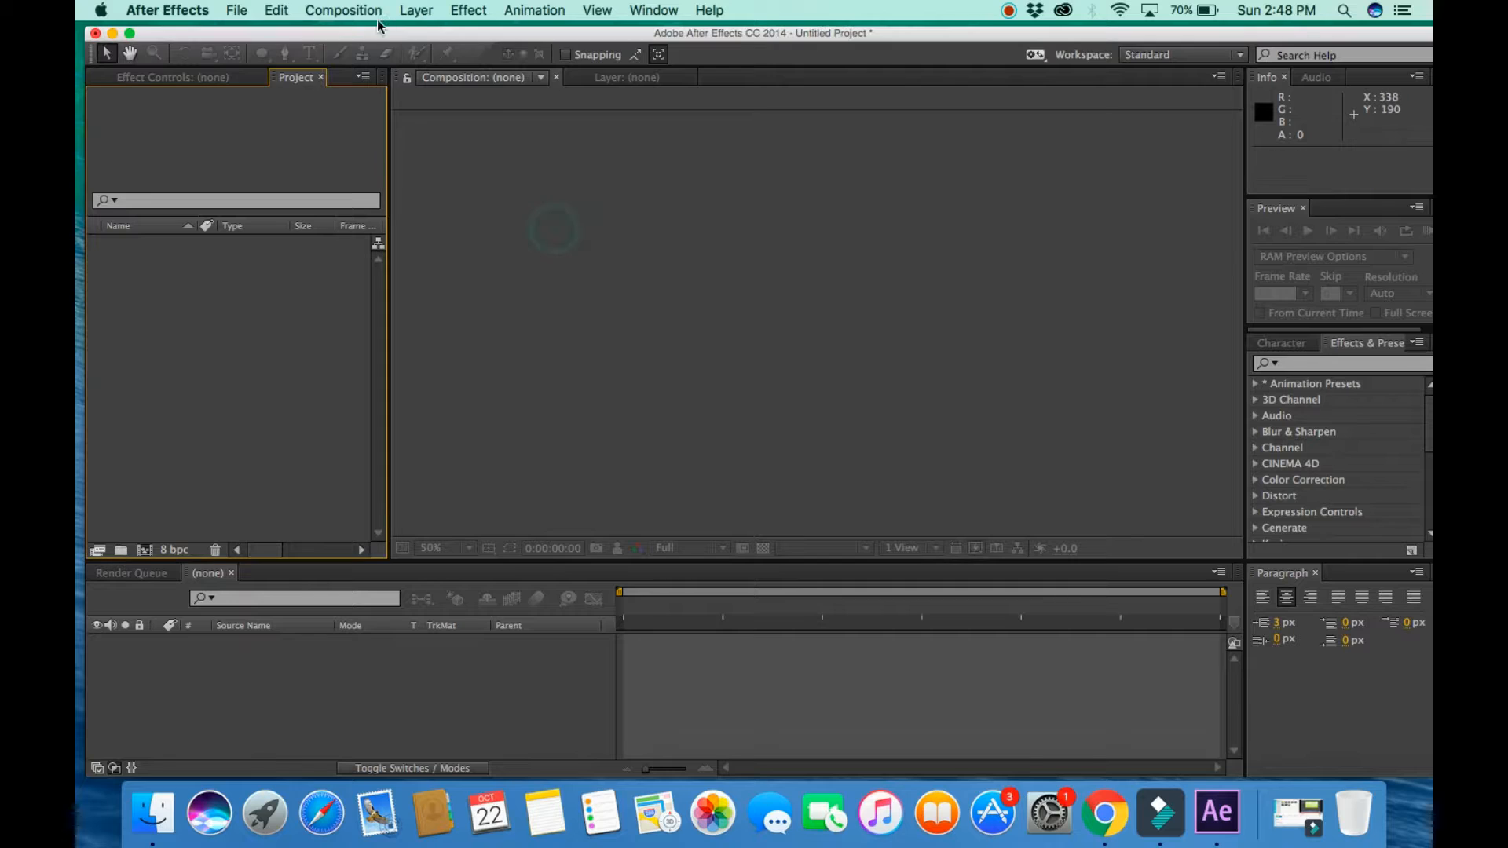
pyautogui.click(348, 14)
pyautogui.click(382, 39)
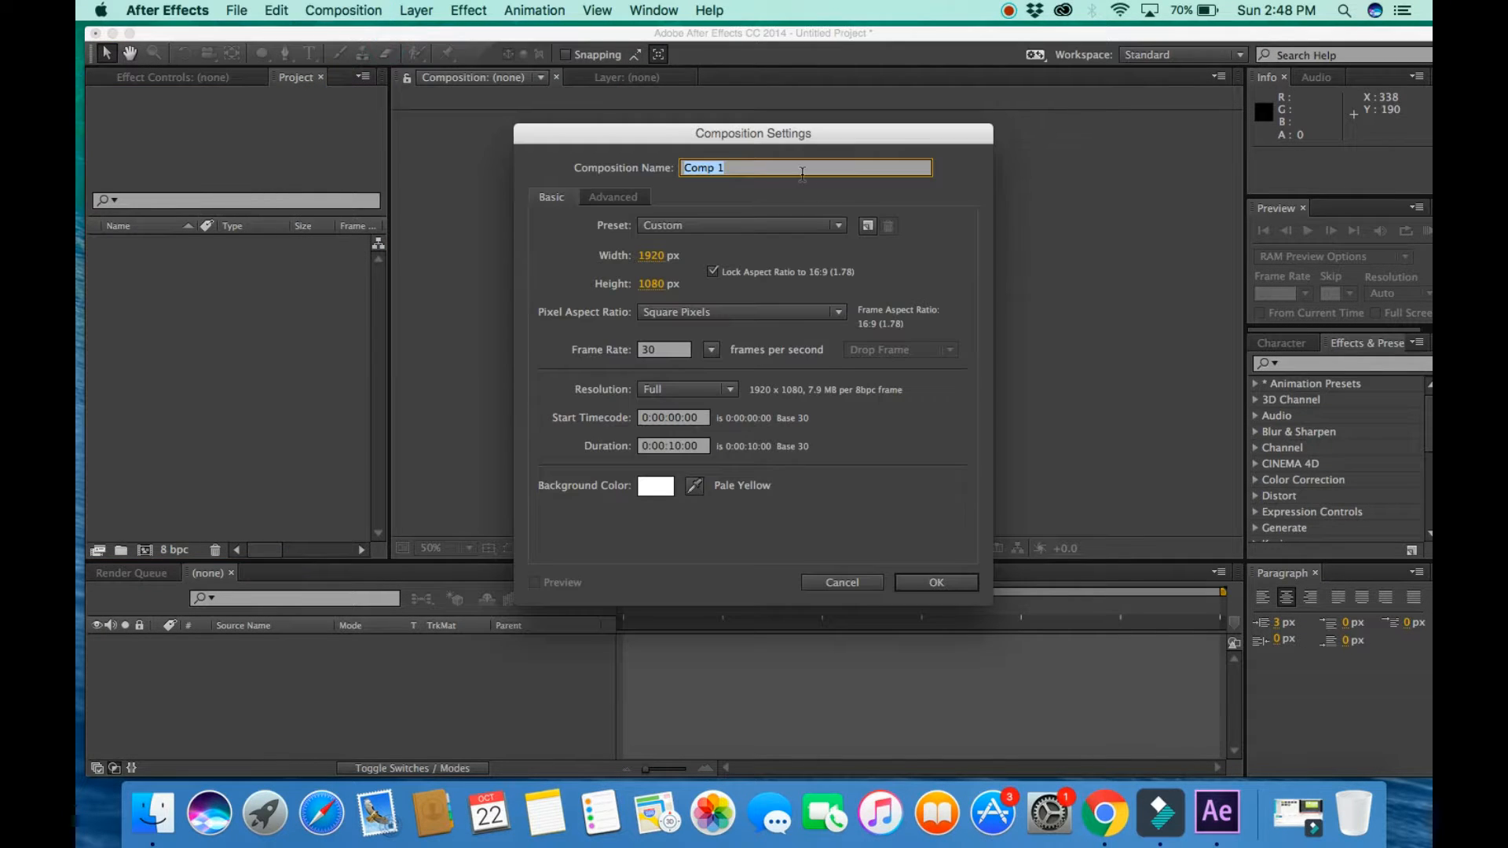
pyautogui.write('Testing')
pyautogui.click(948, 586)
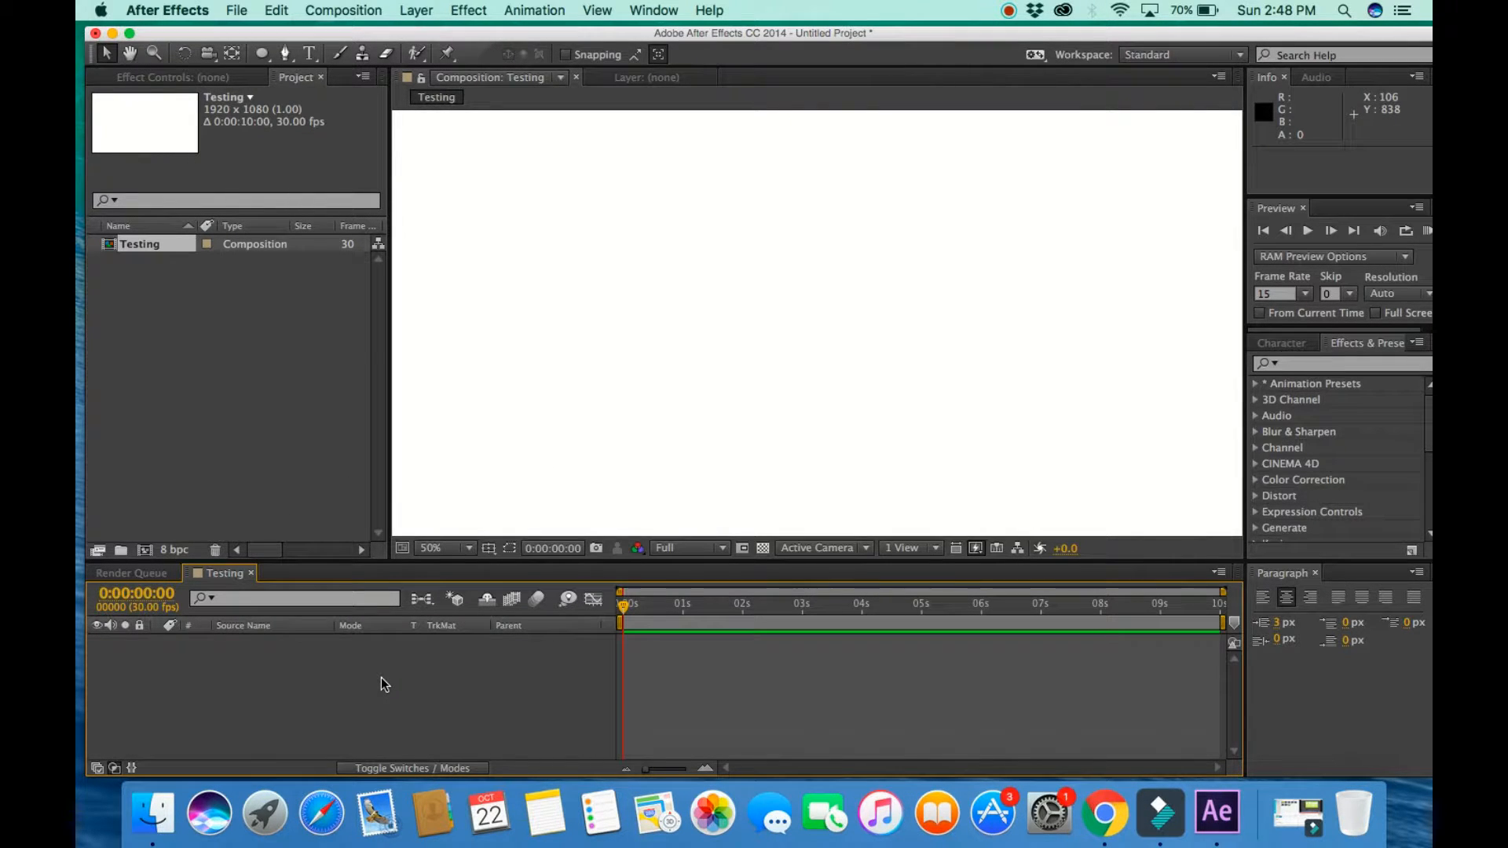
# Add a black 1920 x 1080 solid layer named "Test" to the composition.
pyautogui.rightClick(283, 695)
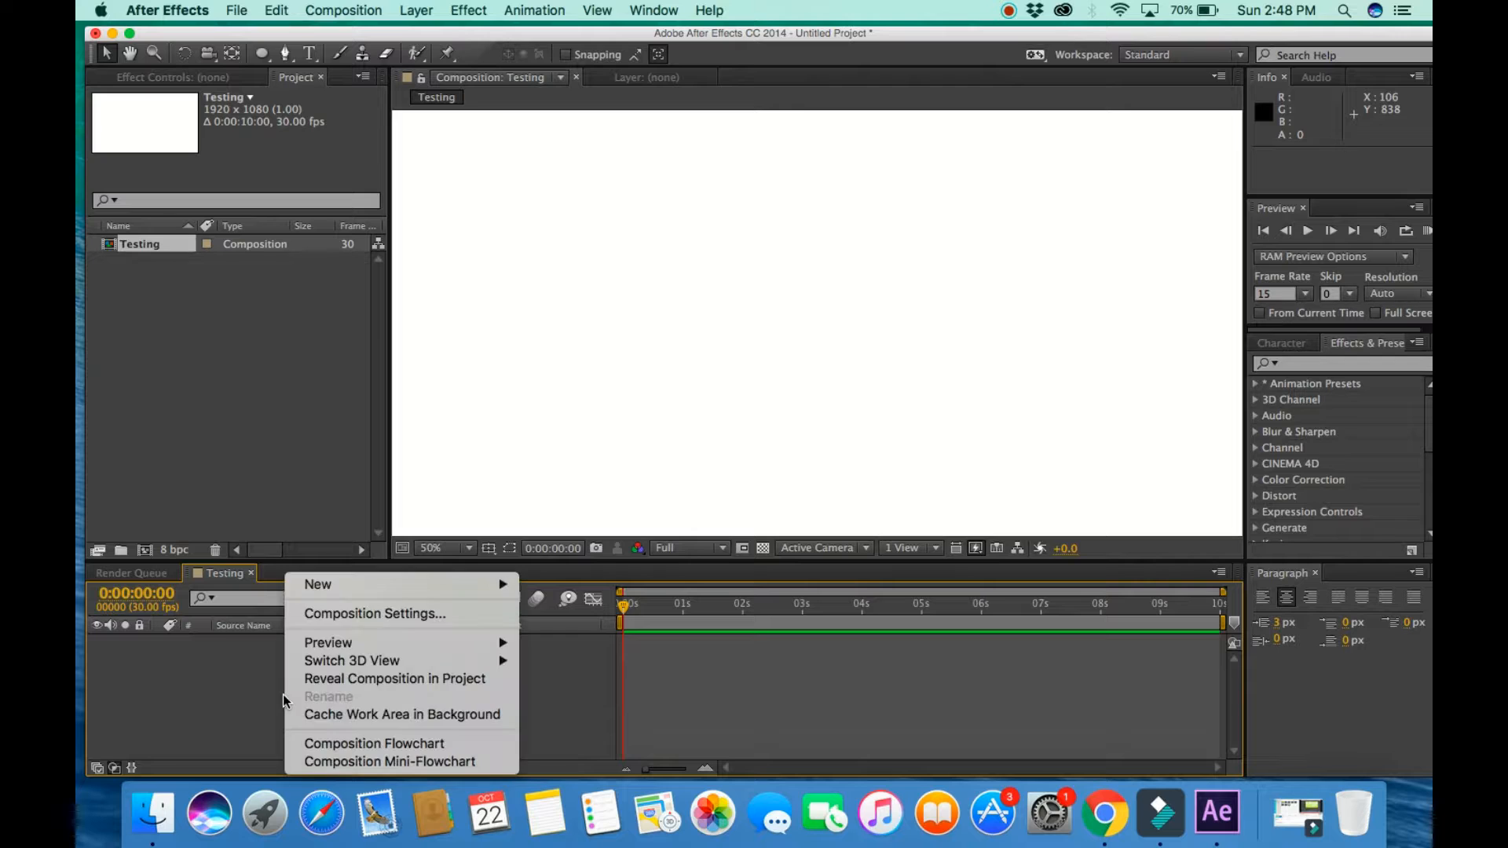
pyautogui.moveTo(340, 582)
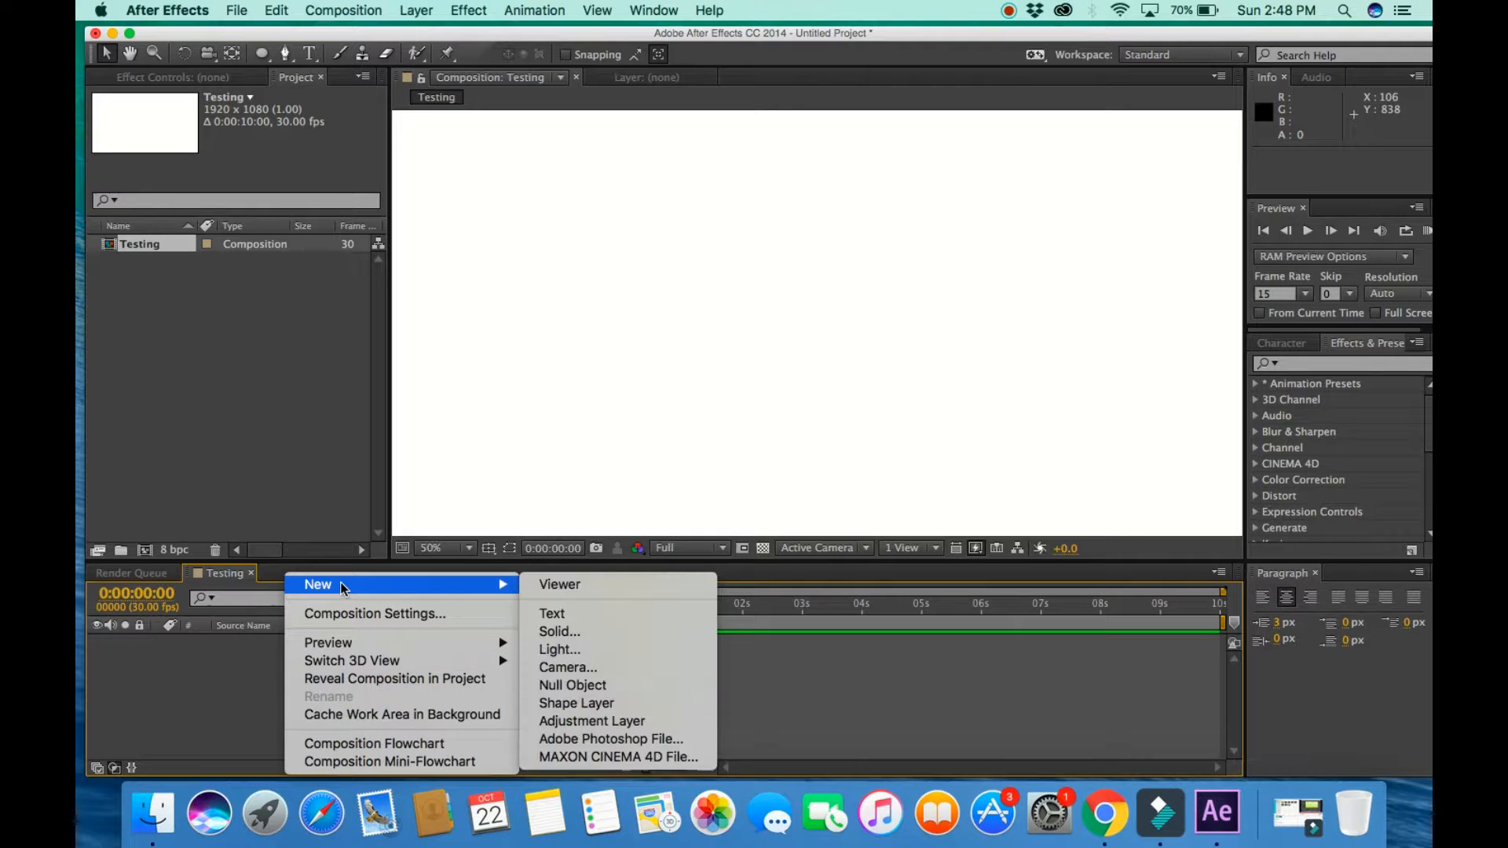
pyautogui.click(556, 632)
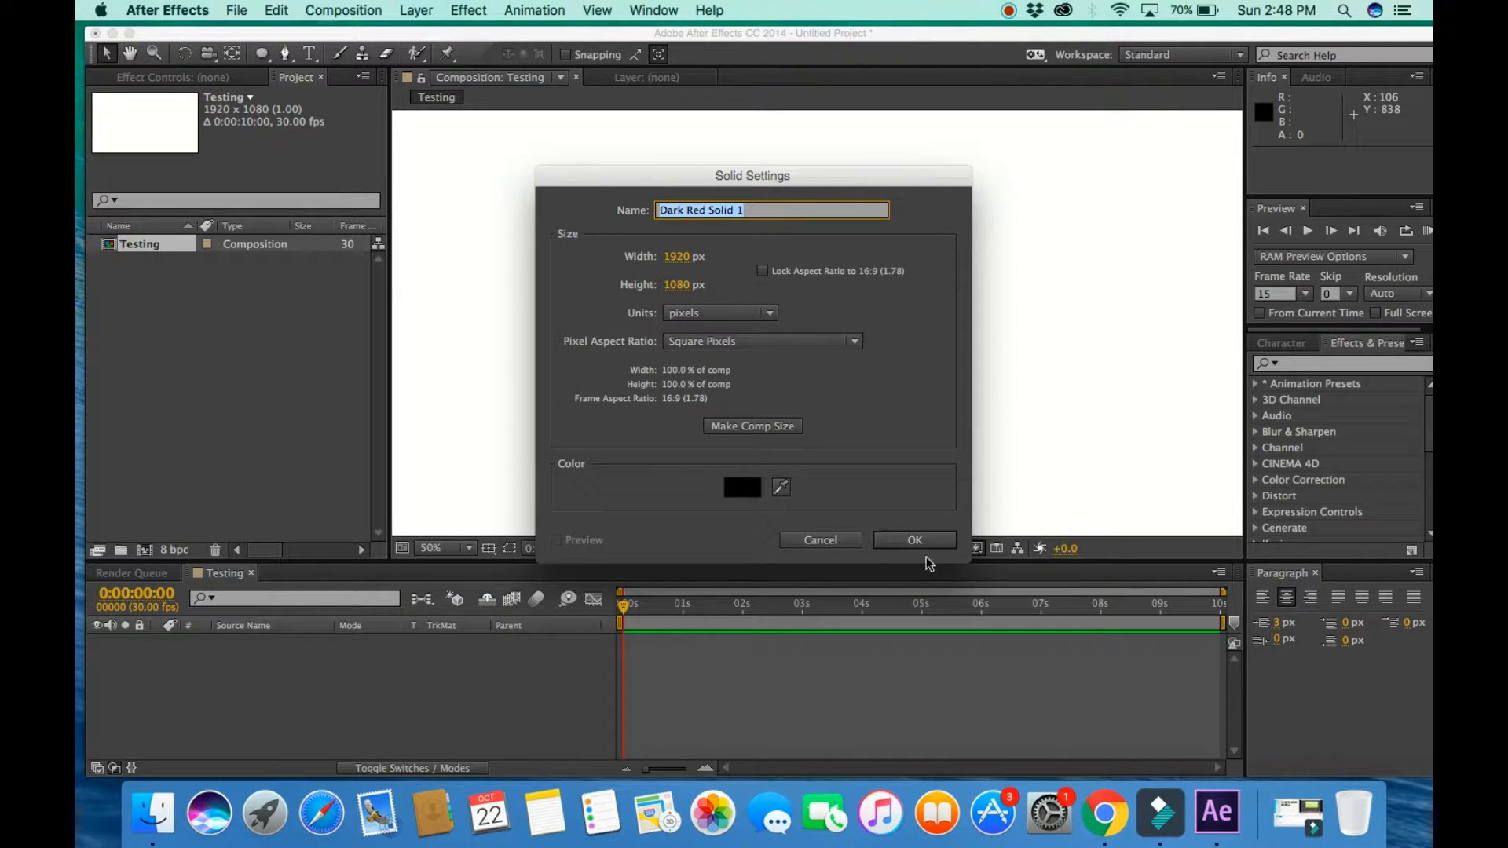
pyautogui.click(753, 212)
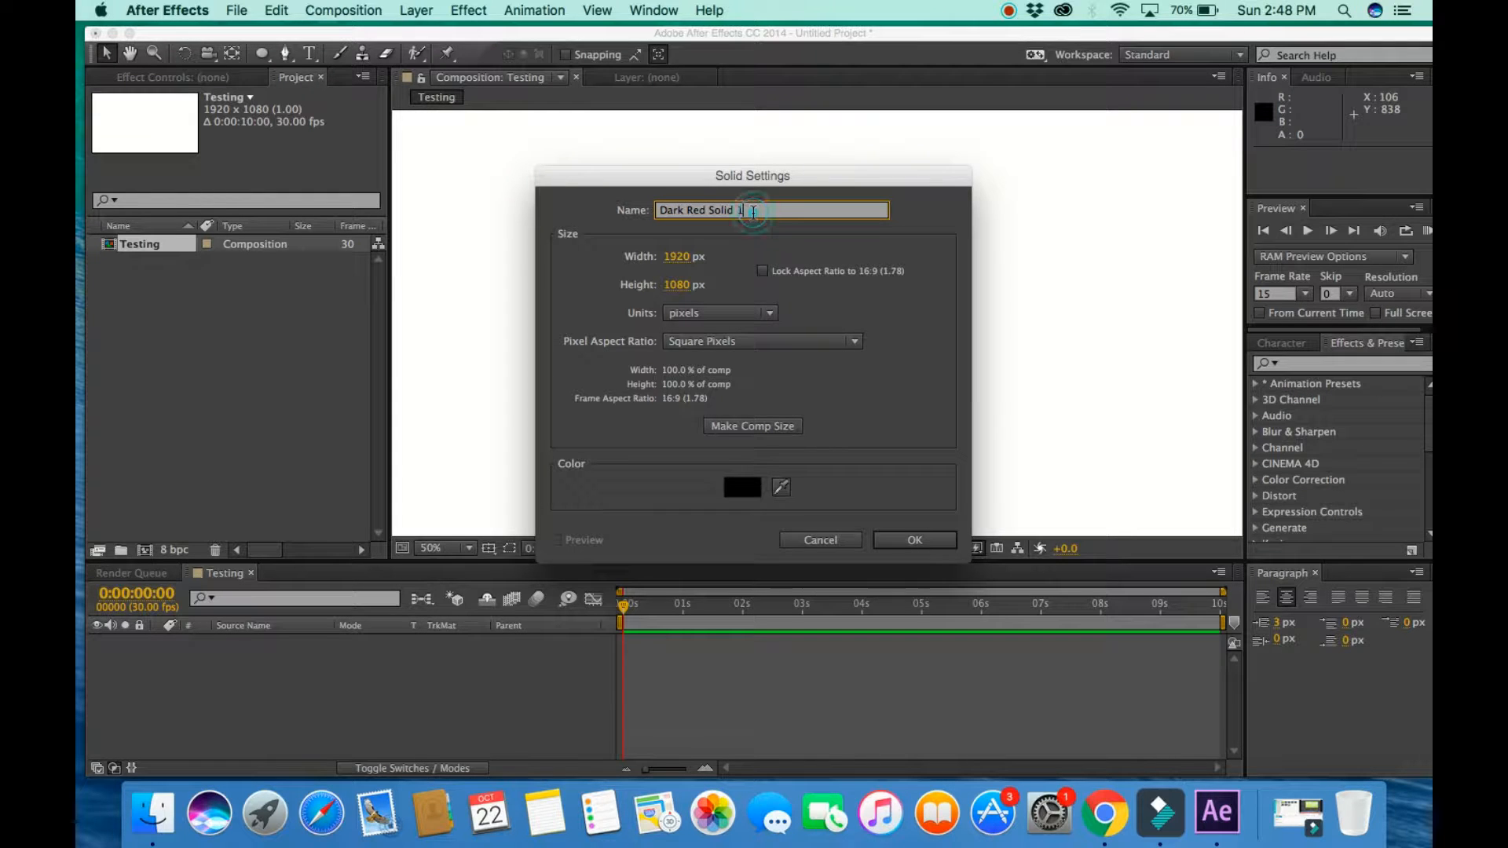
pyautogui.press('BackSpace')
pyautogui.press('BackSpace')
pyautogui.press('BackSpace')
pyautogui.press('BackSpace')
pyautogui.press('BackSpace')
pyautogui.press('BackSpace')
pyautogui.press('BackSpace')
pyautogui.press('BackSpace')
pyautogui.press('BackSpace')
pyautogui.press('BackSpace')
pyautogui.press('BackSpace')
pyautogui.press('BackSpace')
pyautogui.write('Test')
pyautogui.click(910, 537)
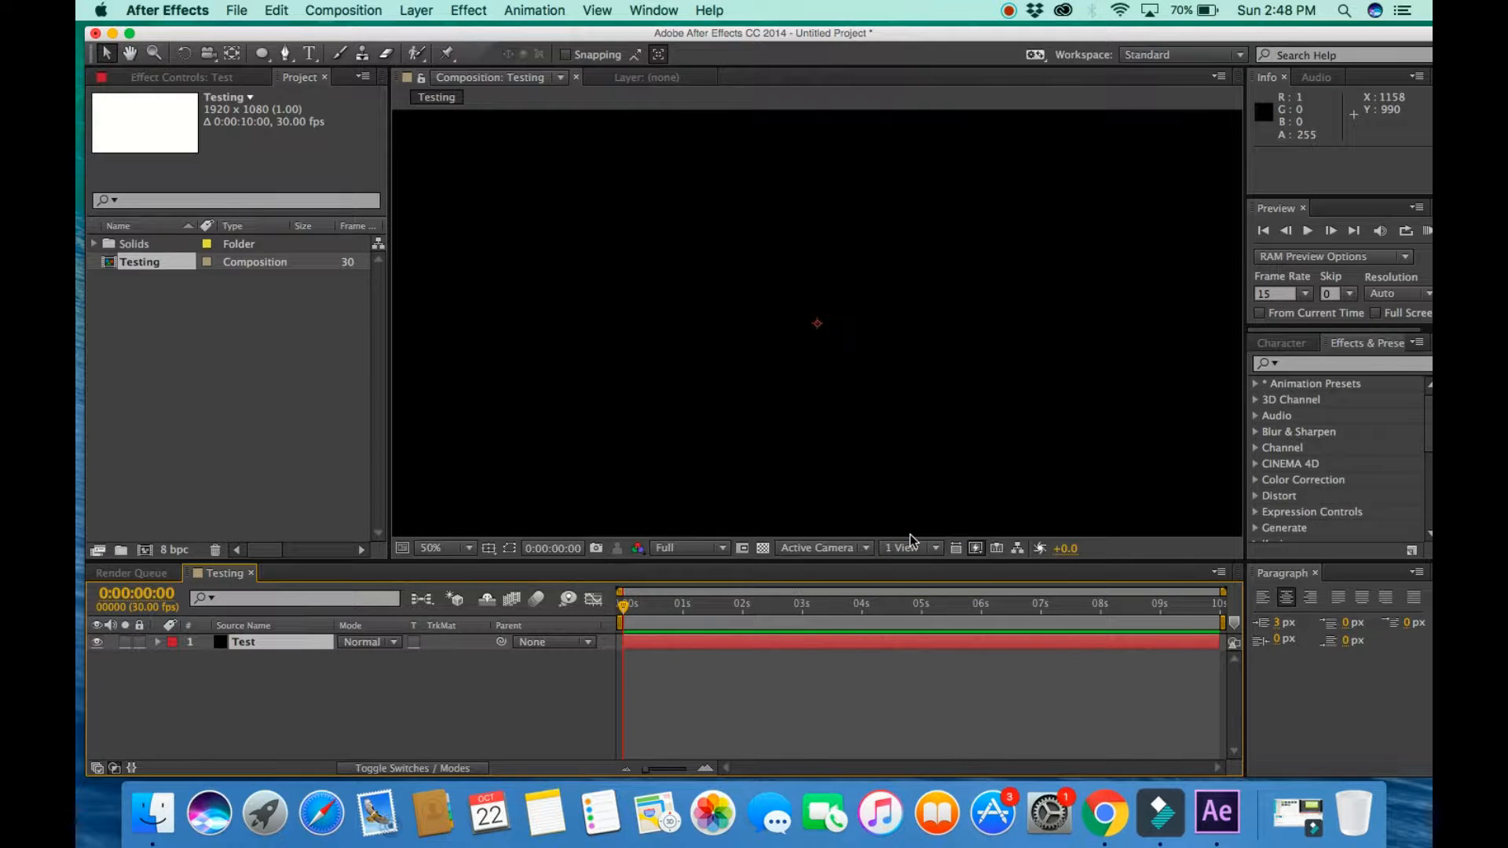
# Mask the Test solid with a circle about 573 px in diameter and move the layer to about 814, 408.
pyautogui.click(263, 53)
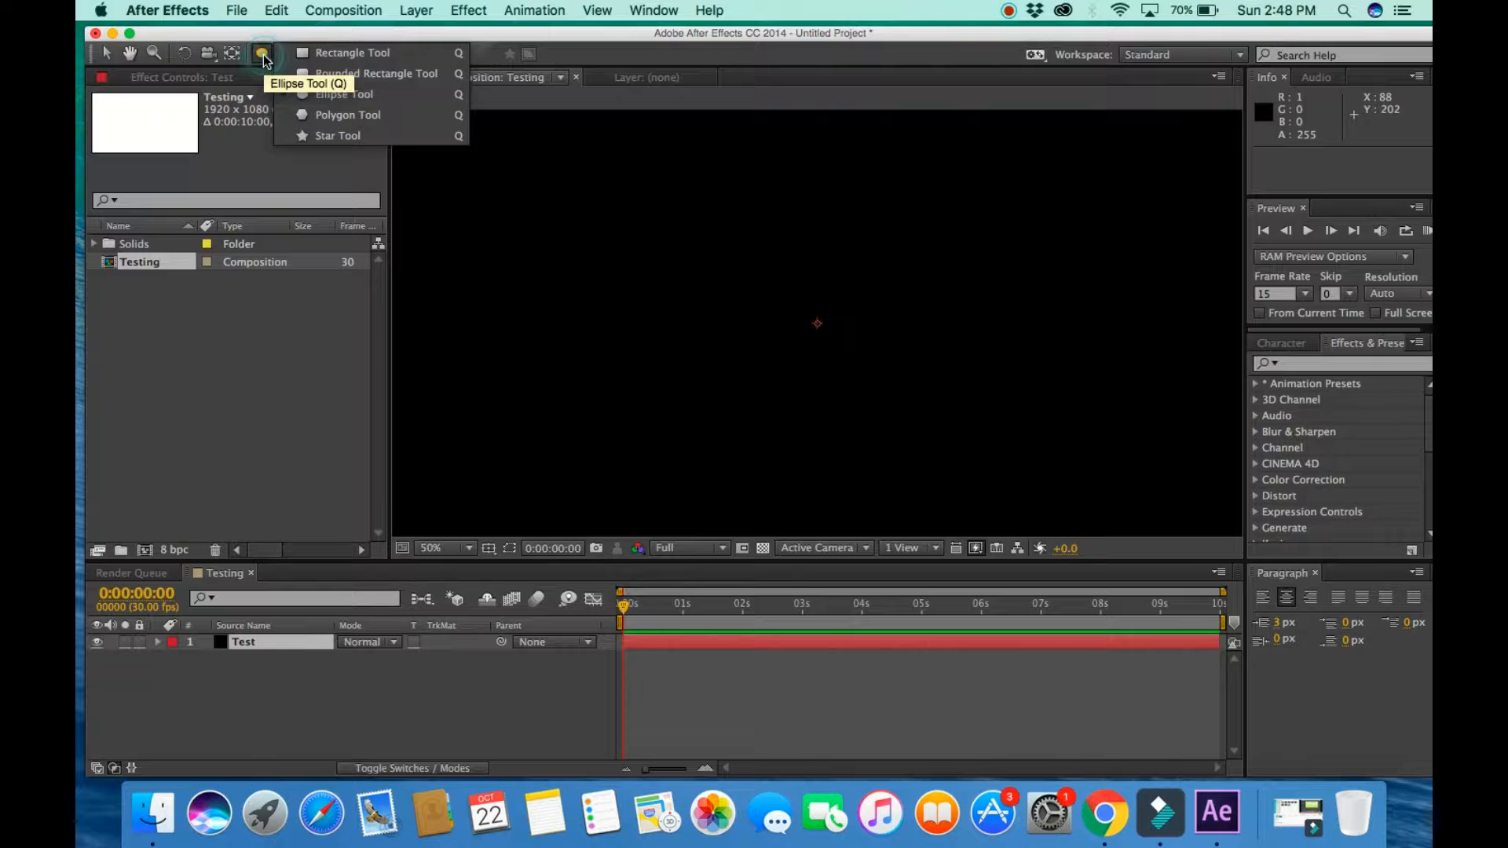
pyautogui.click(352, 95)
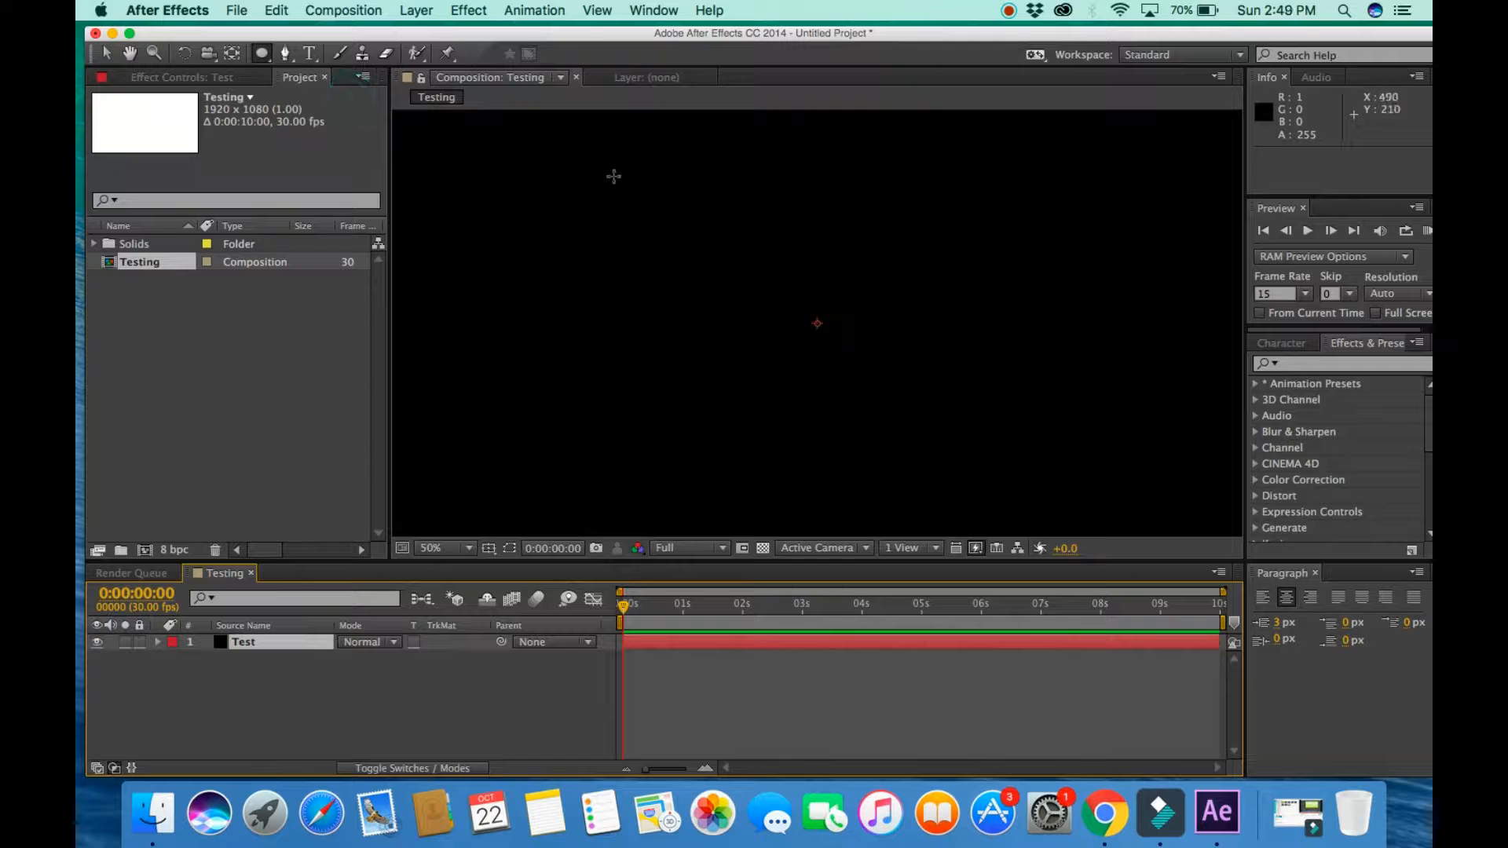
pyautogui.moveTo(721, 240); pyautogui.dragTo(997, 512)
pyautogui.click(106, 52)
pyautogui.click(810, 240)
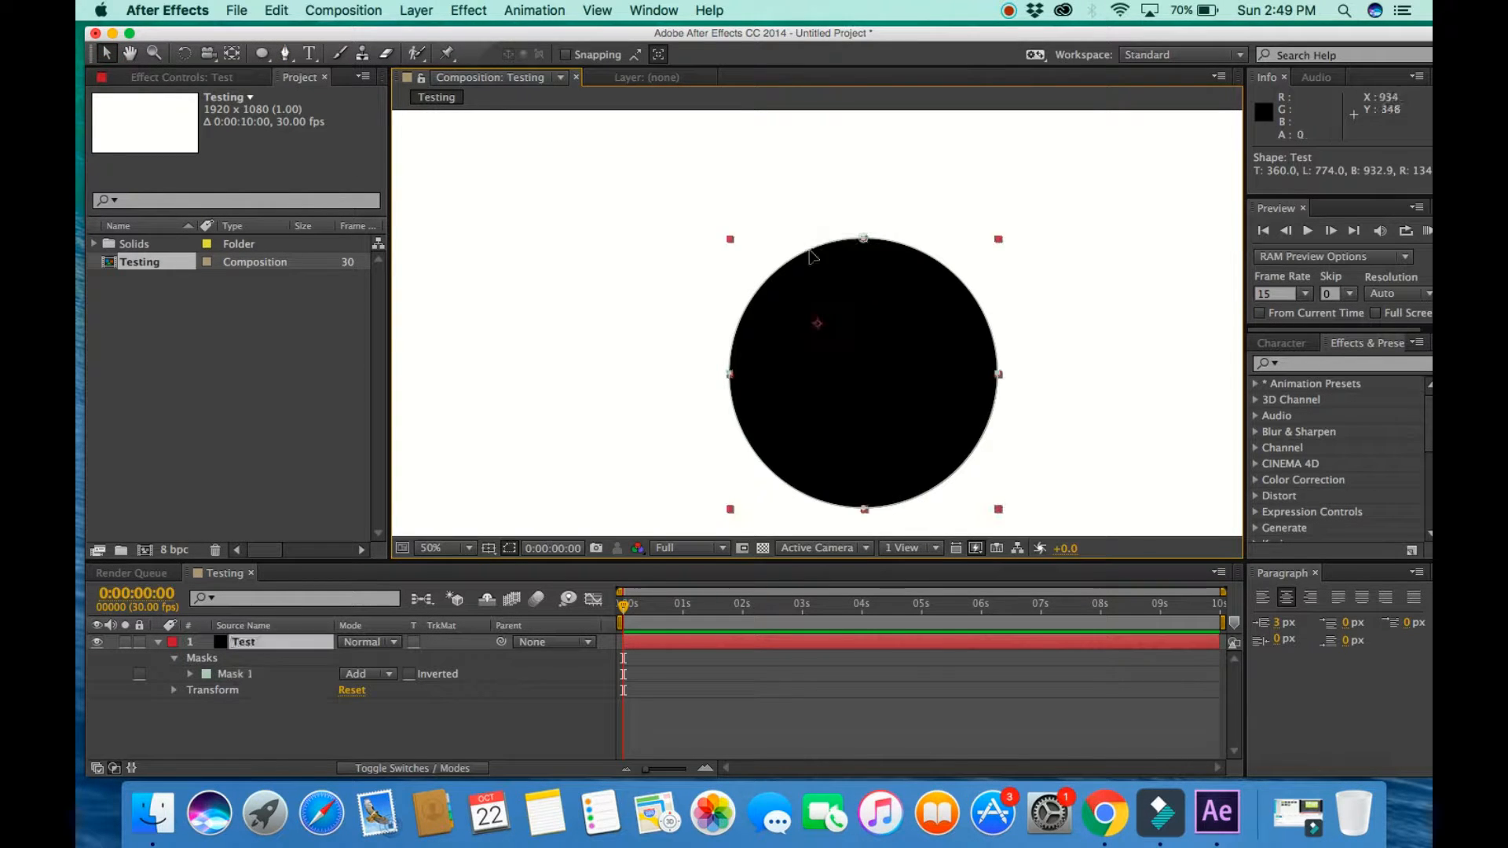
pyautogui.moveTo(831, 330); pyautogui.dragTo(751, 262)
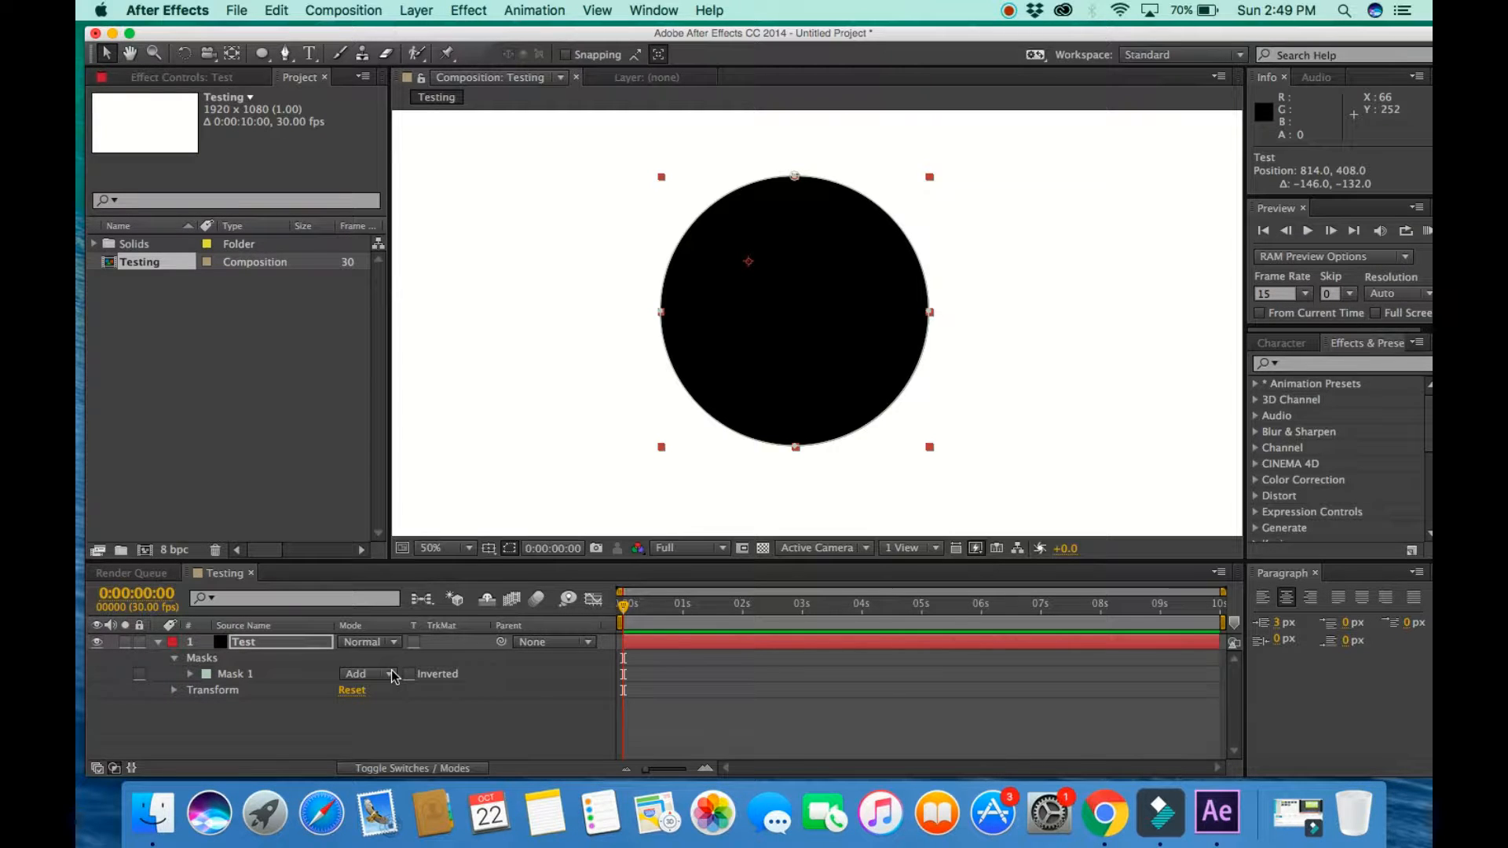
# Expand the Test layer's transform properties and set its anchor point to 974, 540.
pyautogui.click(162, 648)
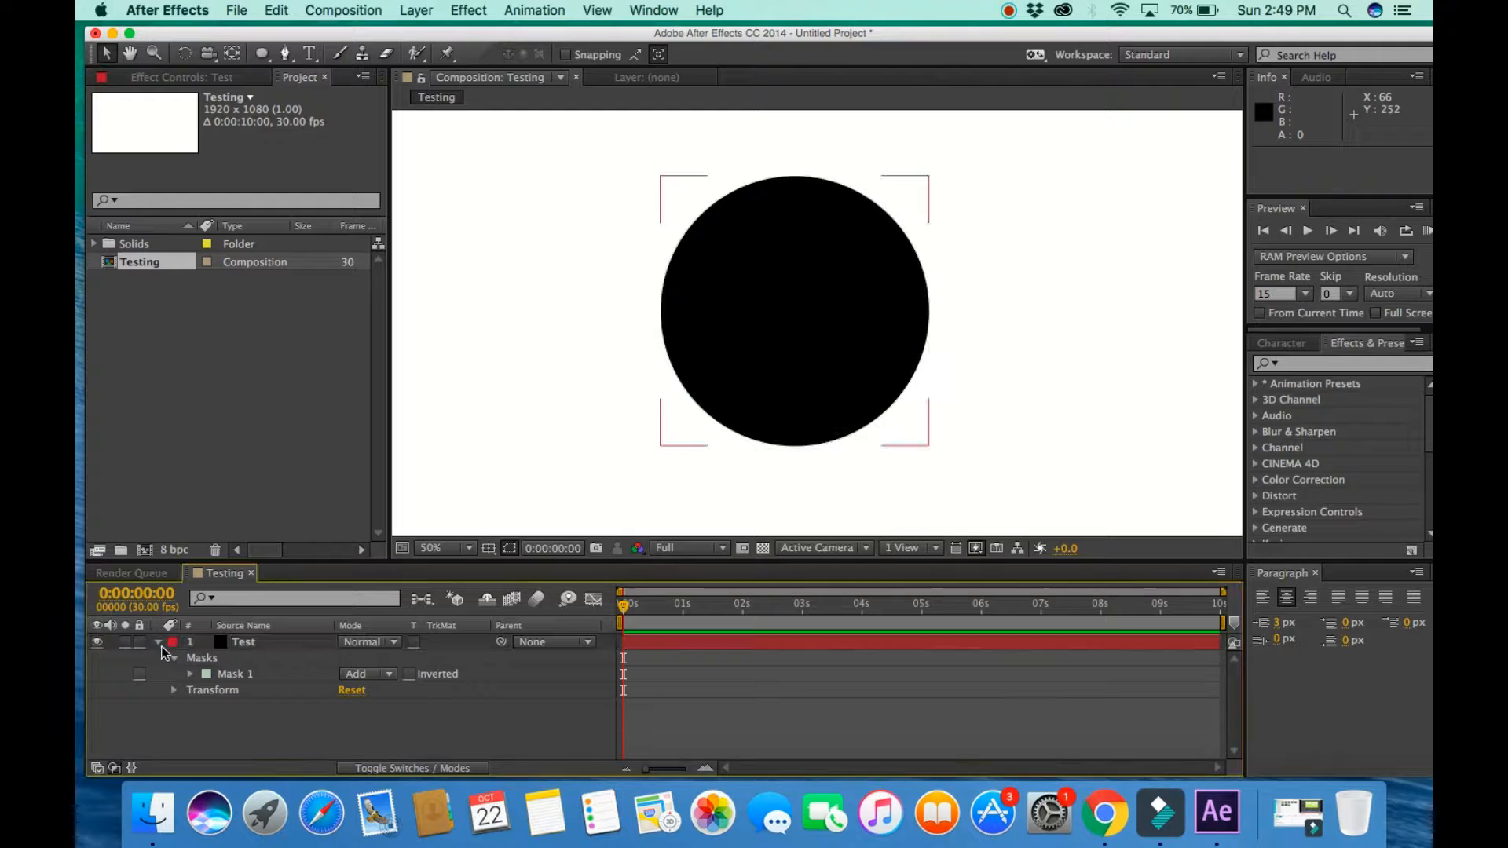
pyautogui.click(160, 644)
pyautogui.click(158, 642)
pyautogui.click(173, 690)
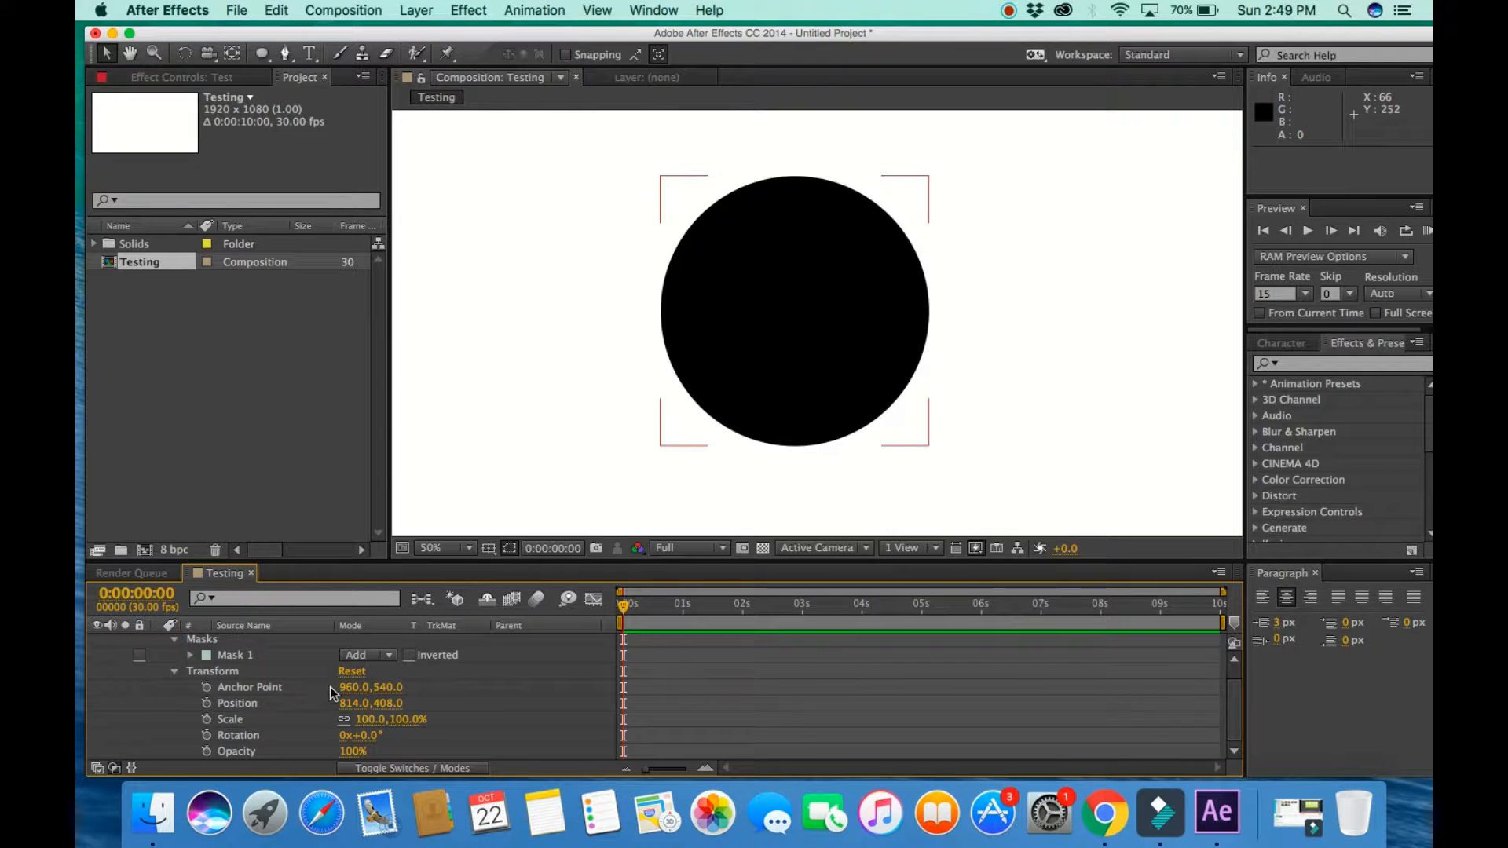
pyautogui.moveTo(355, 691)
pyautogui.mouseDown()
pyautogui.moveTo(471, 685)
pyautogui.moveTo(203, 687)
pyautogui.moveTo(400, 686)
pyautogui.moveTo(345, 686)
pyautogui.moveTo(366, 686)
pyautogui.mouseUp()
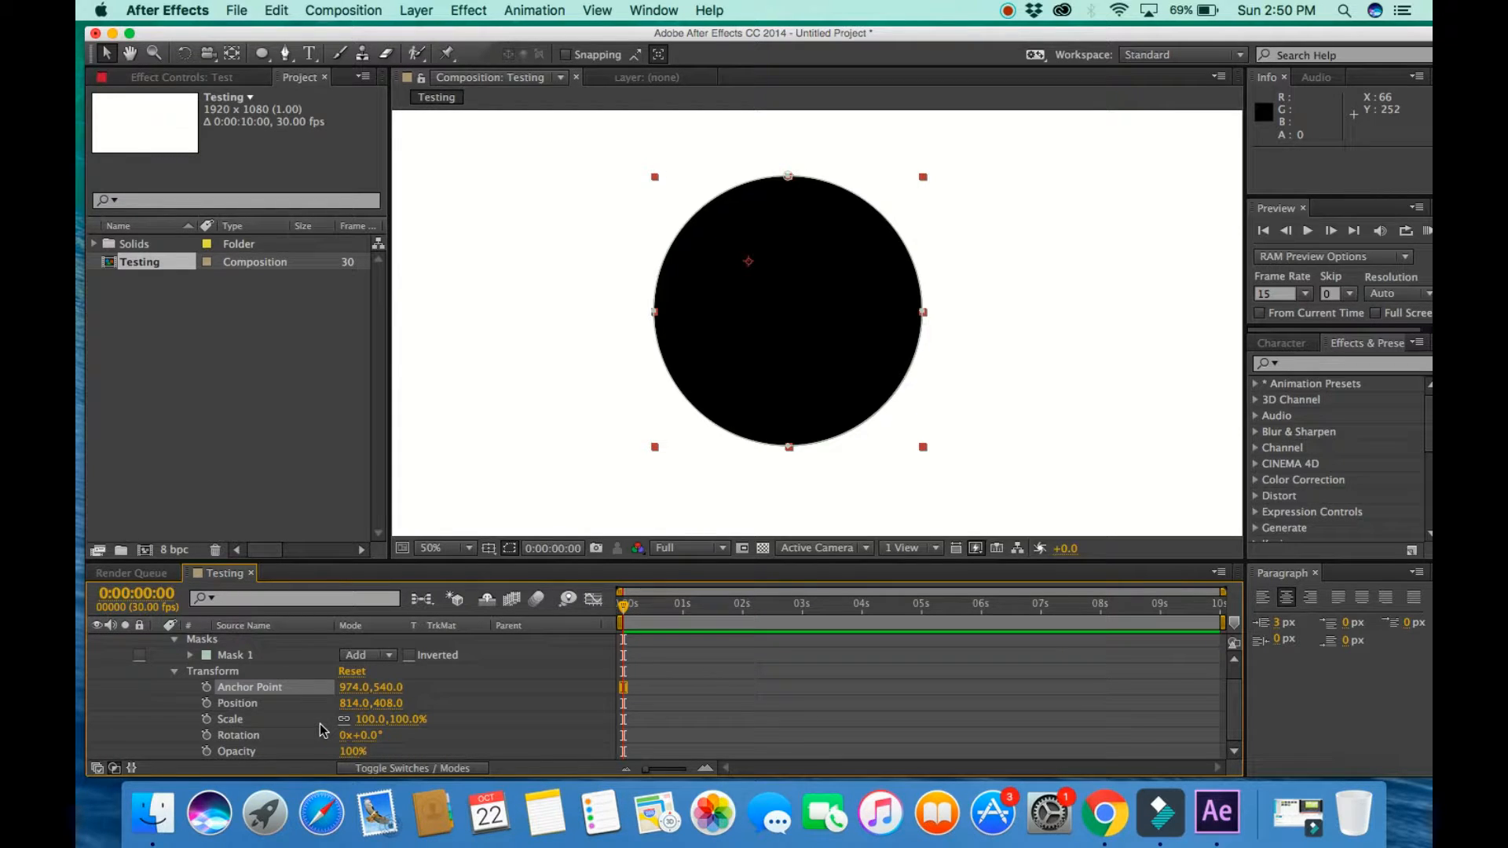
# Enable keyframing for the Test layer's Position, Scale and Rotation at 0 seconds.
pyautogui.click(206, 703)
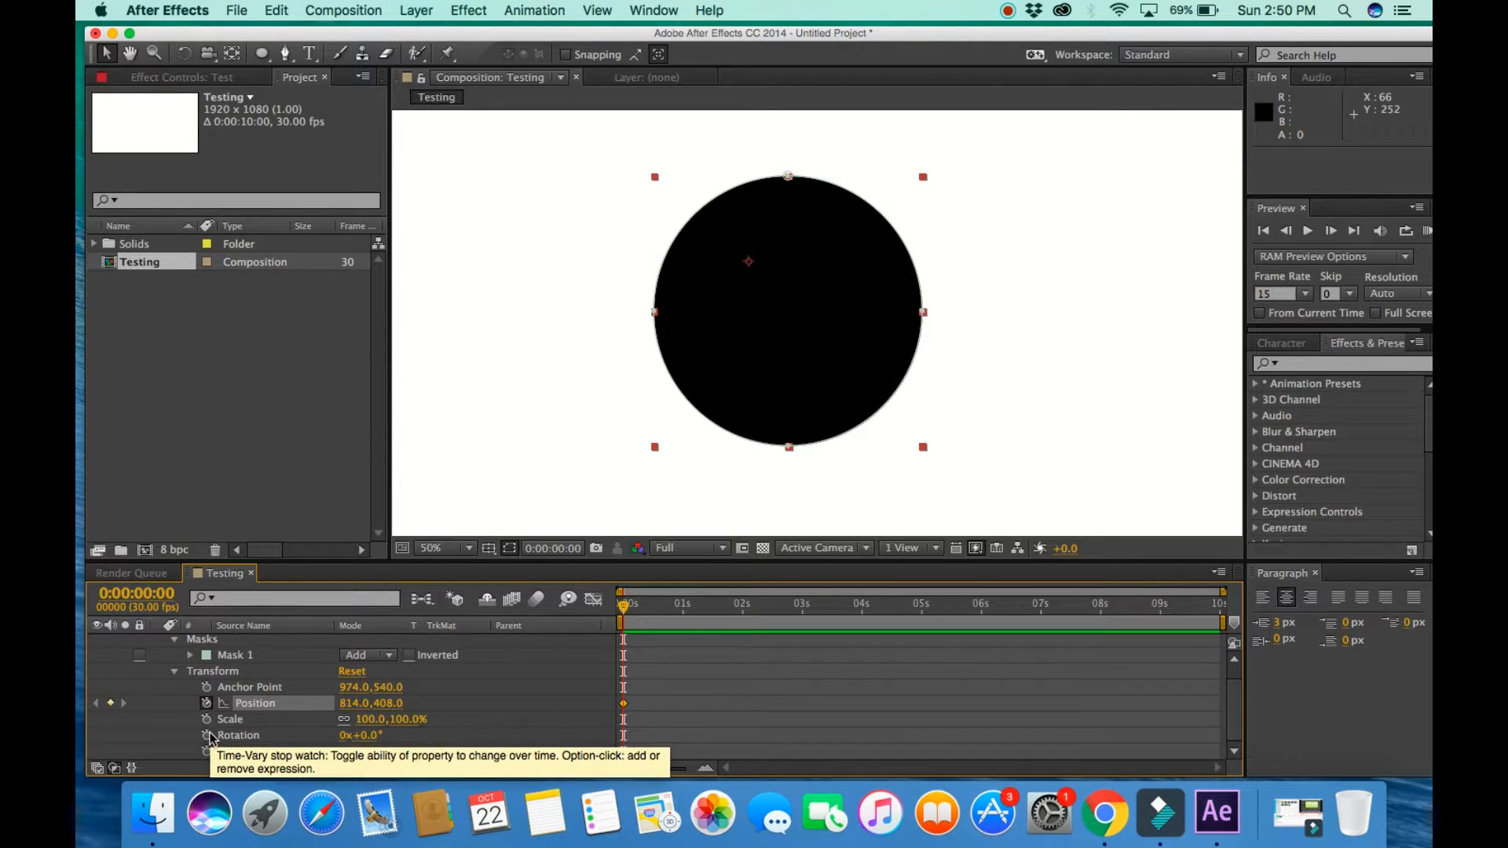
pyautogui.click(206, 720)
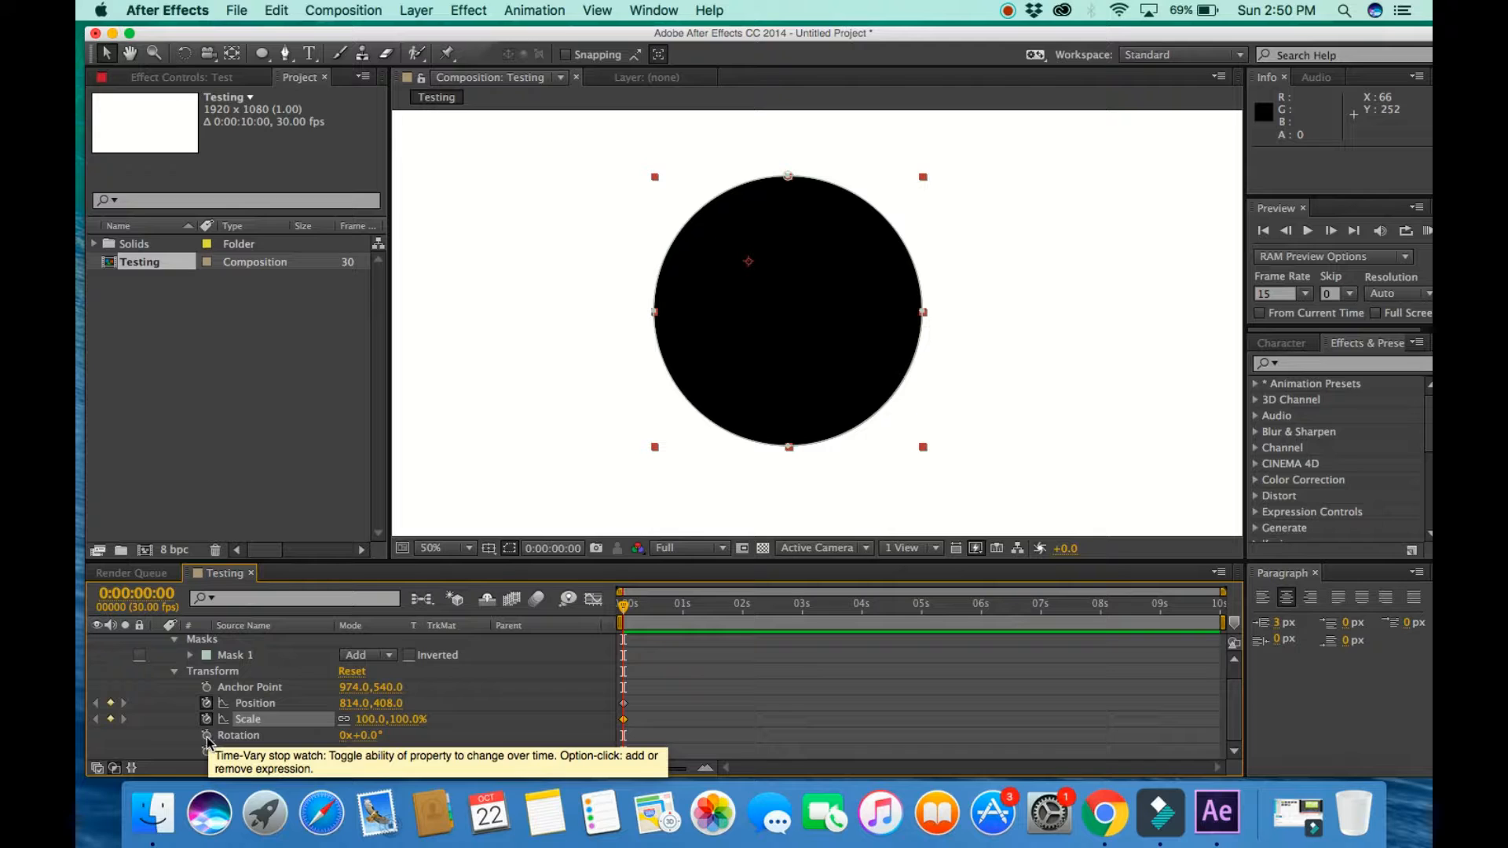
pyautogui.click(206, 737)
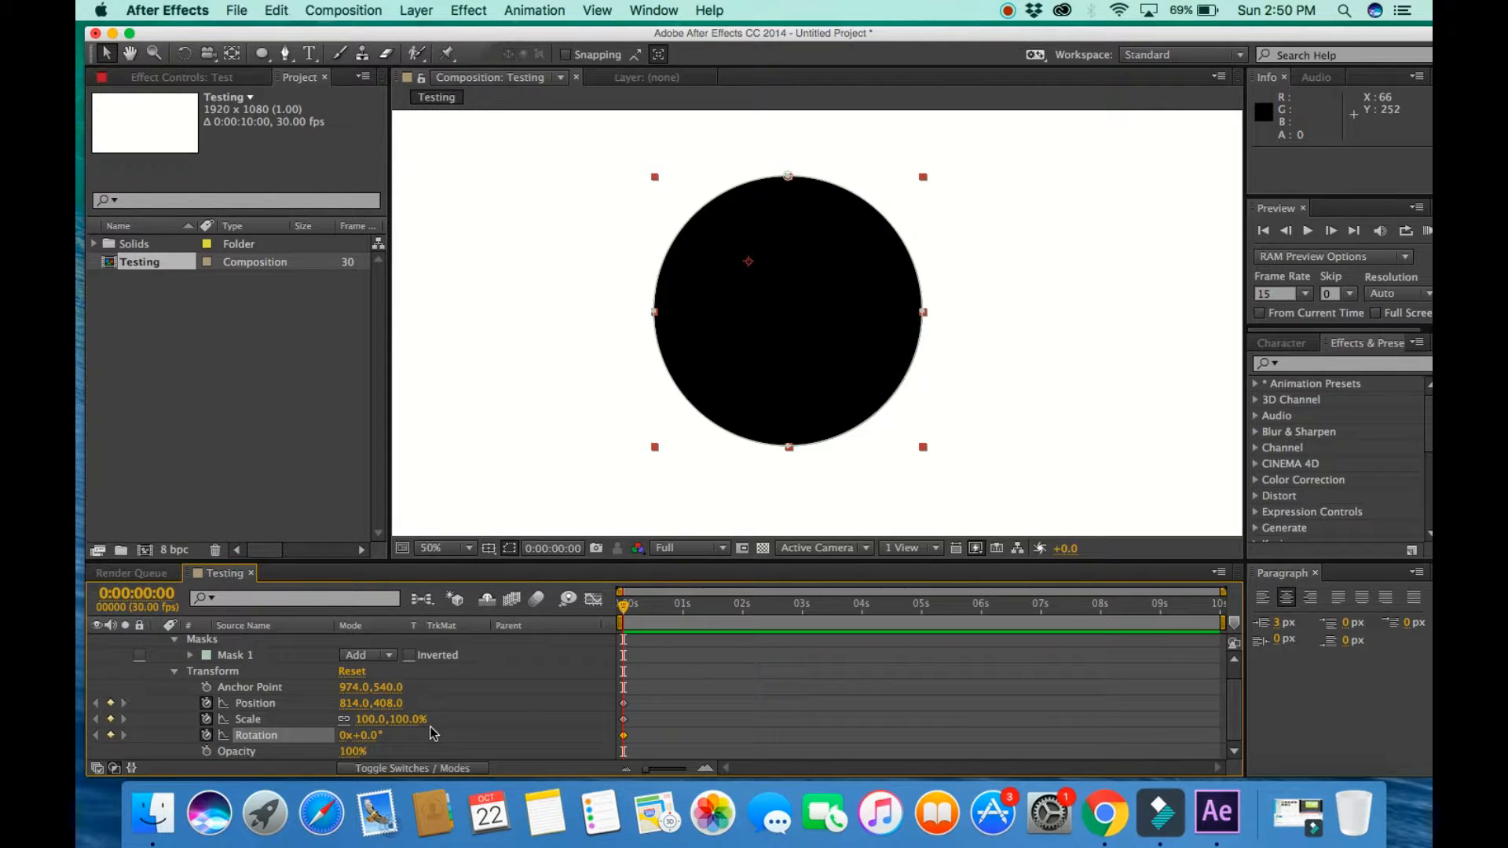
pyautogui.moveTo(624, 611); pyautogui.dragTo(652, 609)
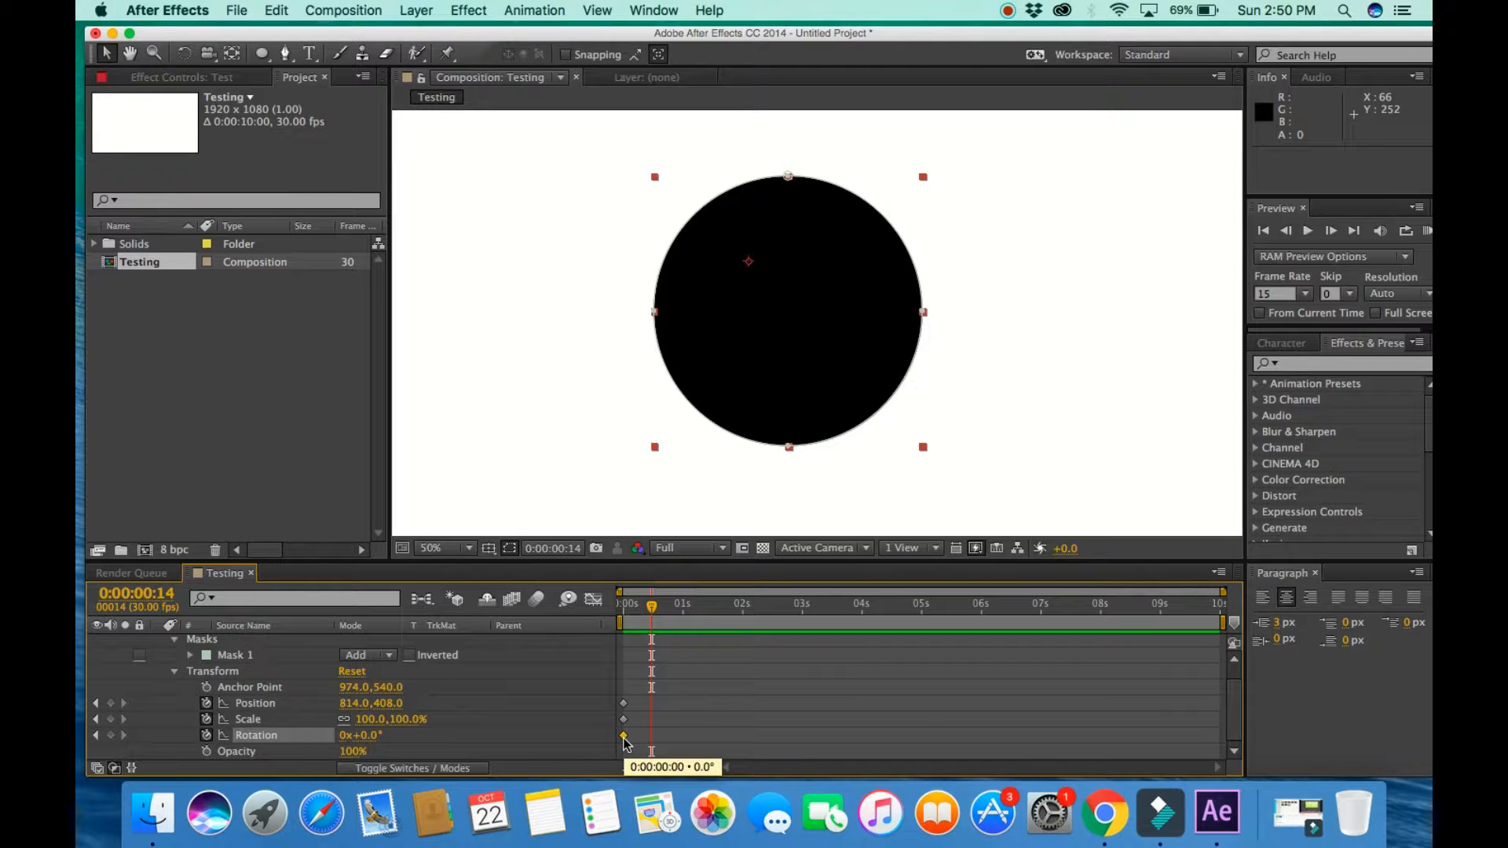
pyautogui.moveTo(638, 611); pyautogui.dragTo(620, 613)
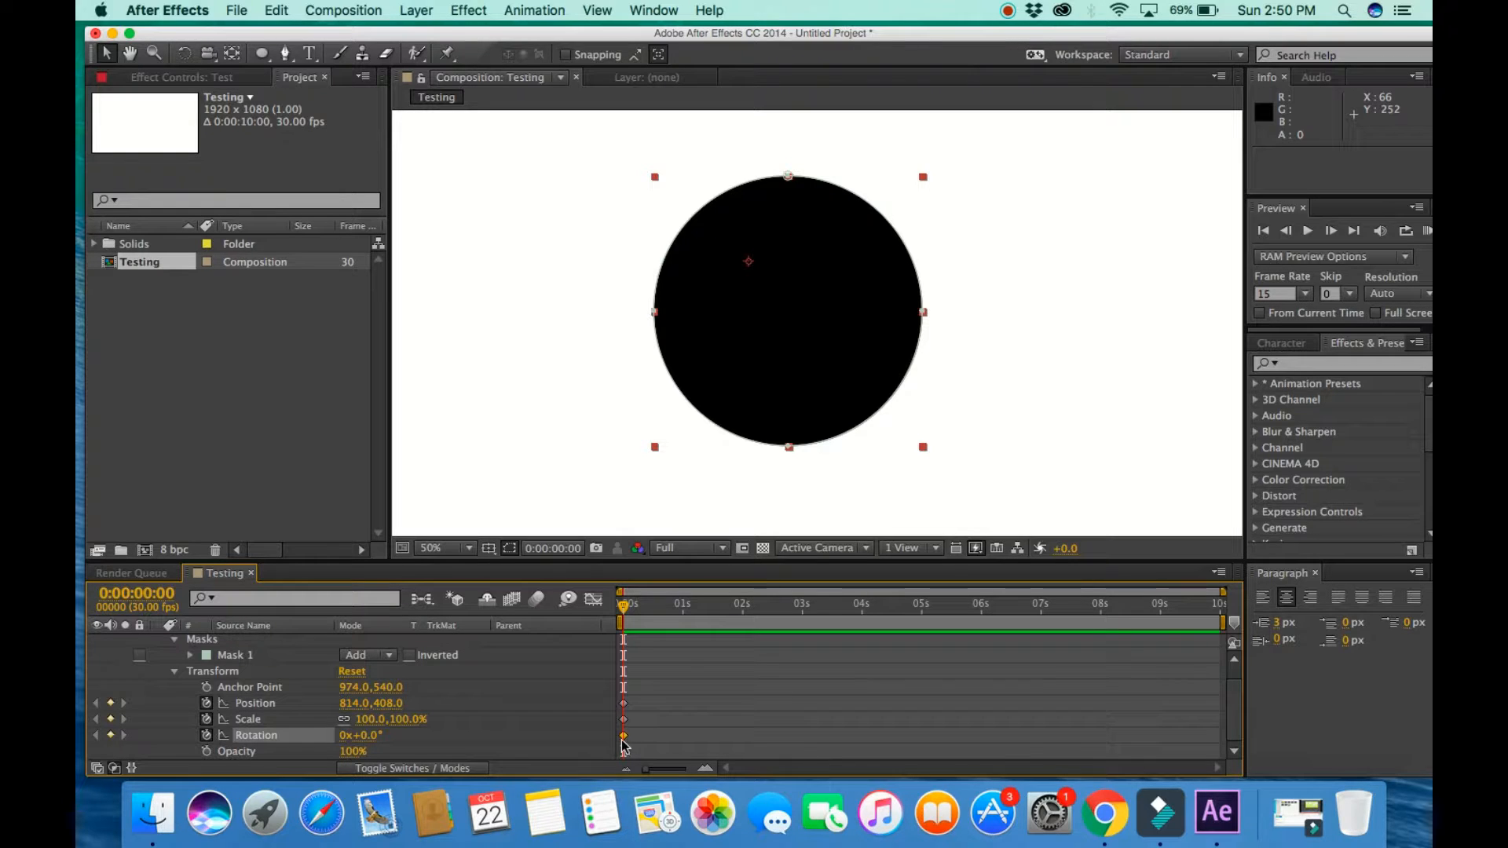
pyautogui.moveTo(624, 740)
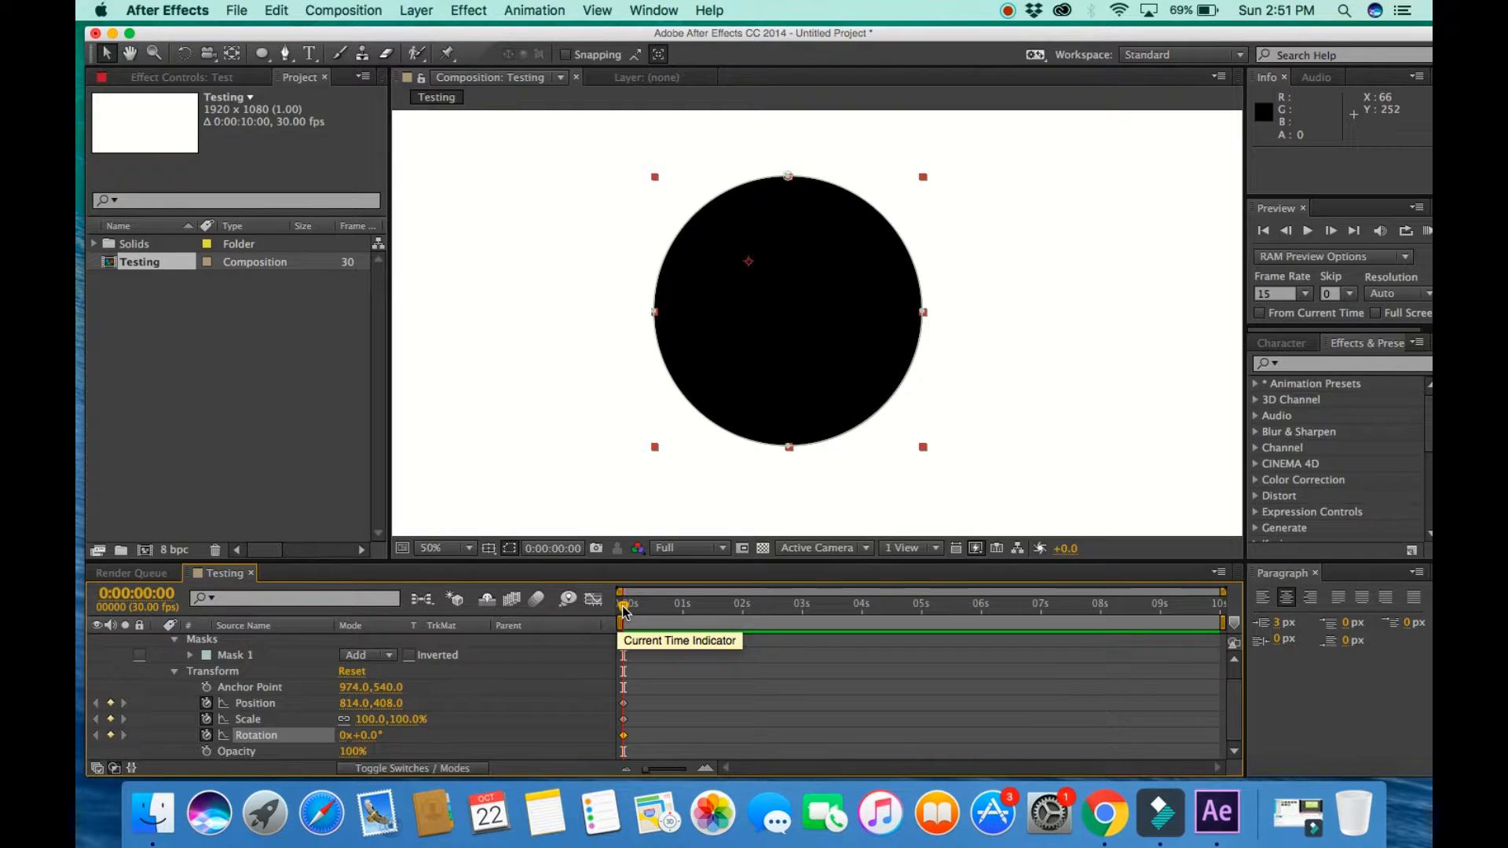
# Keyframe the circle's position to about 1560, 190 at 1 second and about 454, 524 at 2 seconds.
pyautogui.moveTo(626, 609); pyautogui.dragTo(683, 609)
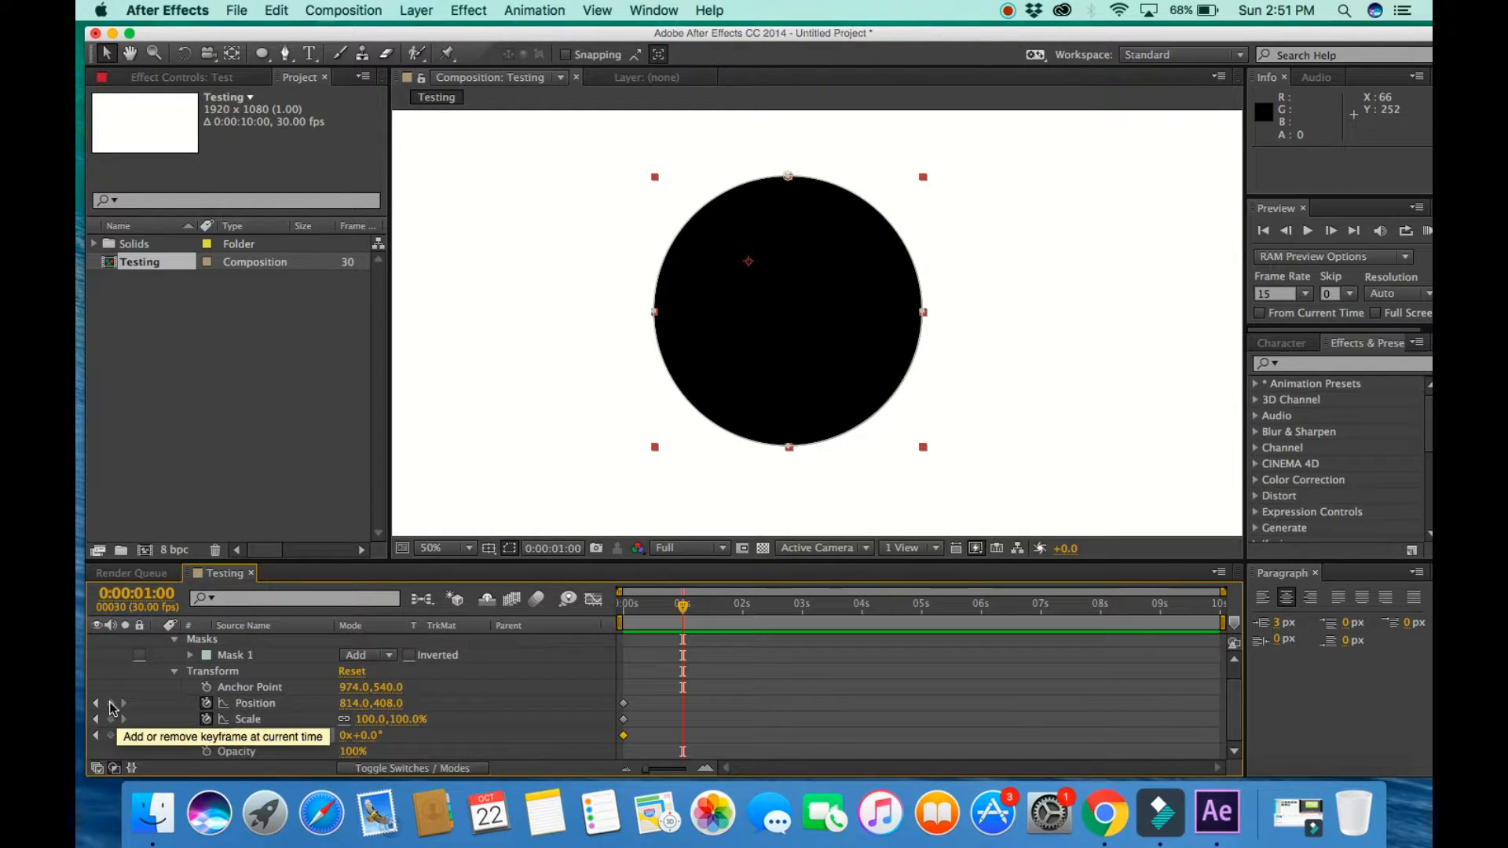
pyautogui.click(111, 704)
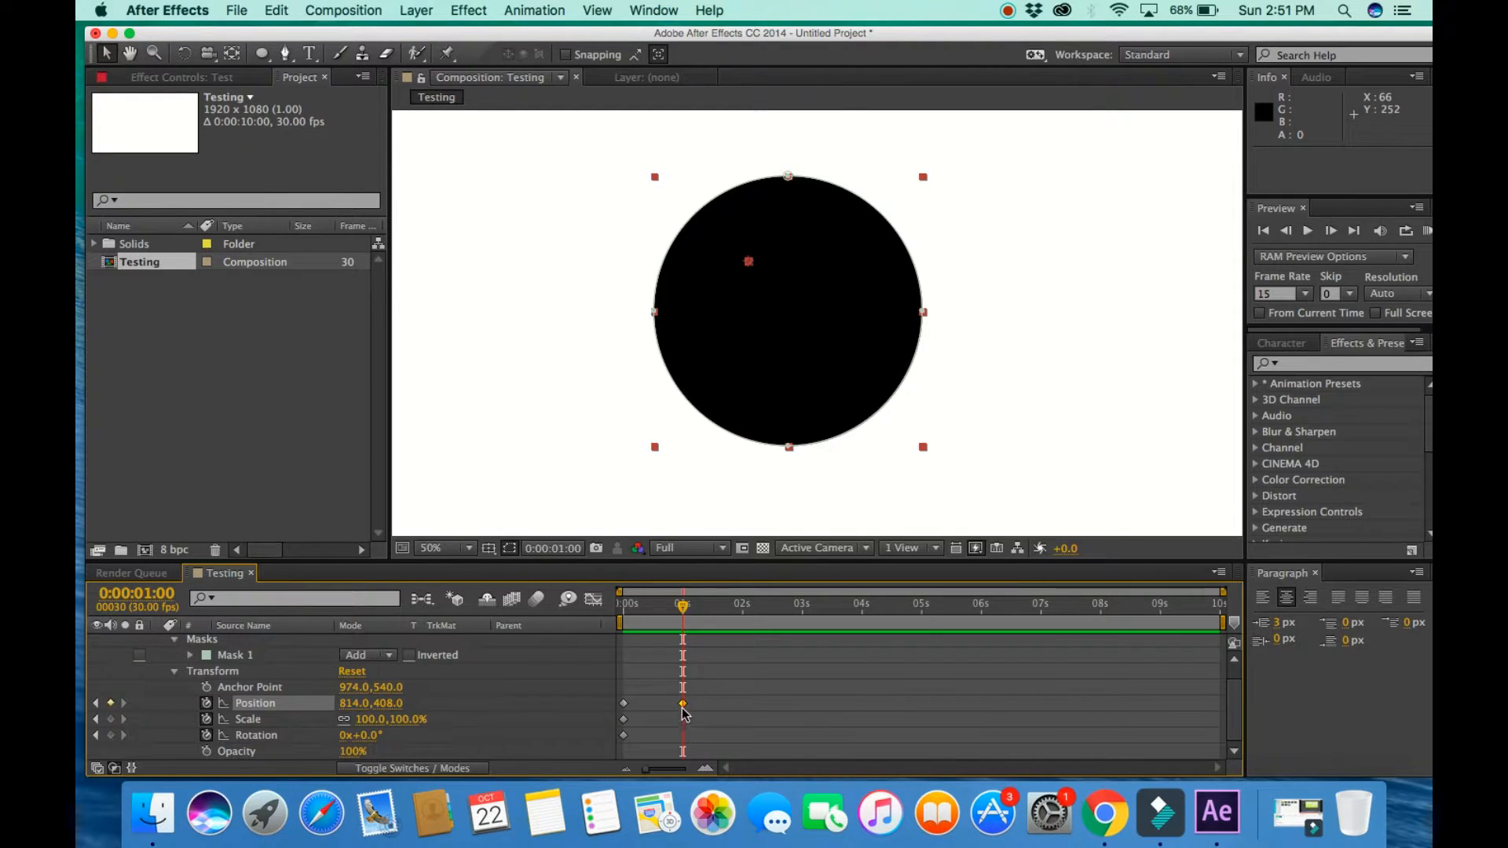
pyautogui.moveTo(685, 713)
pyautogui.moveTo(773, 360); pyautogui.dragTo(1124, 256)
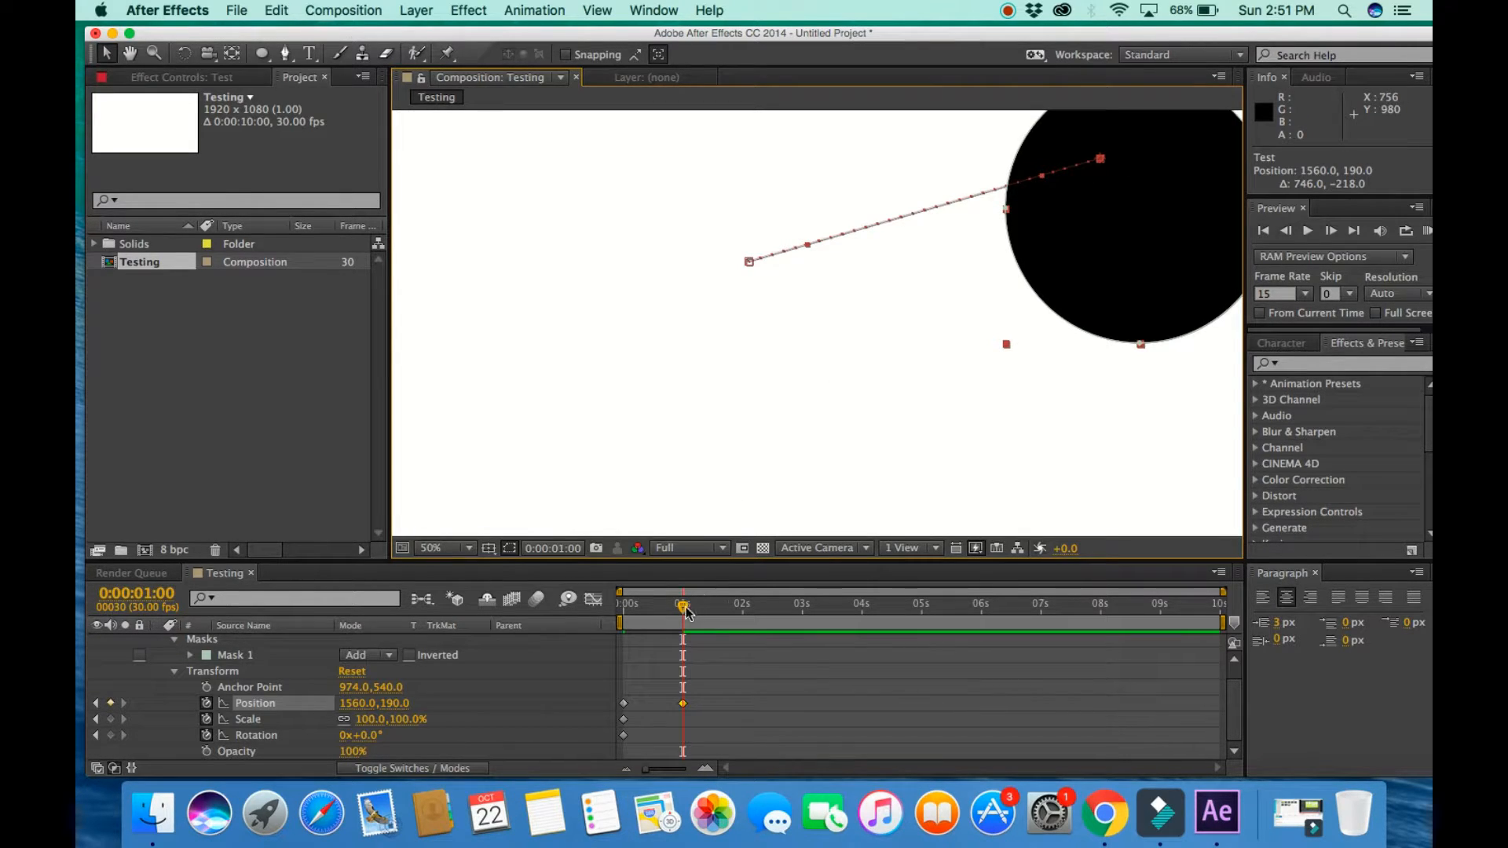
pyautogui.moveTo(684, 609); pyautogui.dragTo(744, 611)
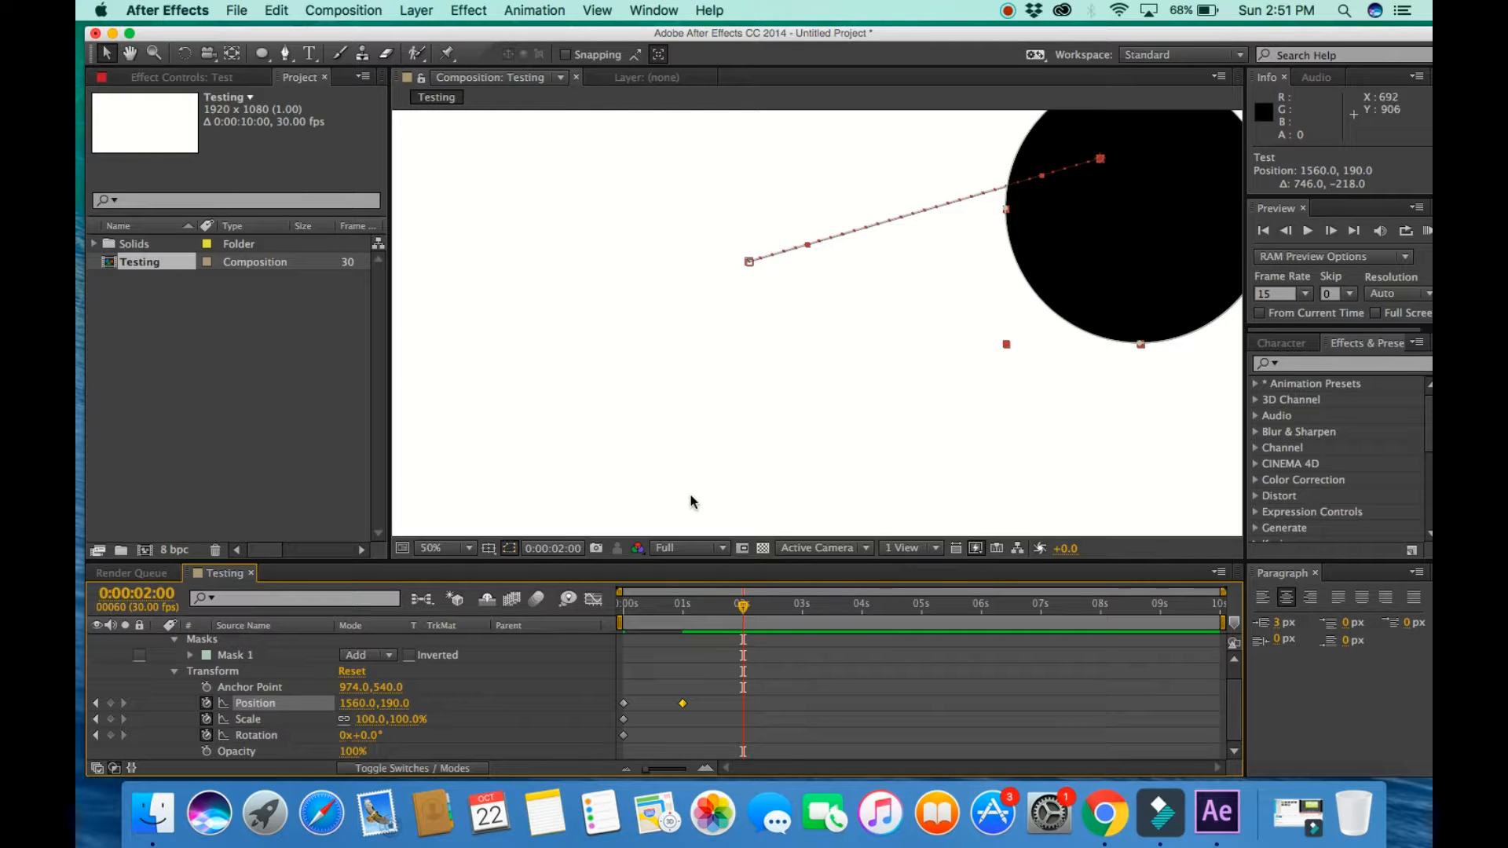
pyautogui.moveTo(1155, 276); pyautogui.dragTo(634, 427)
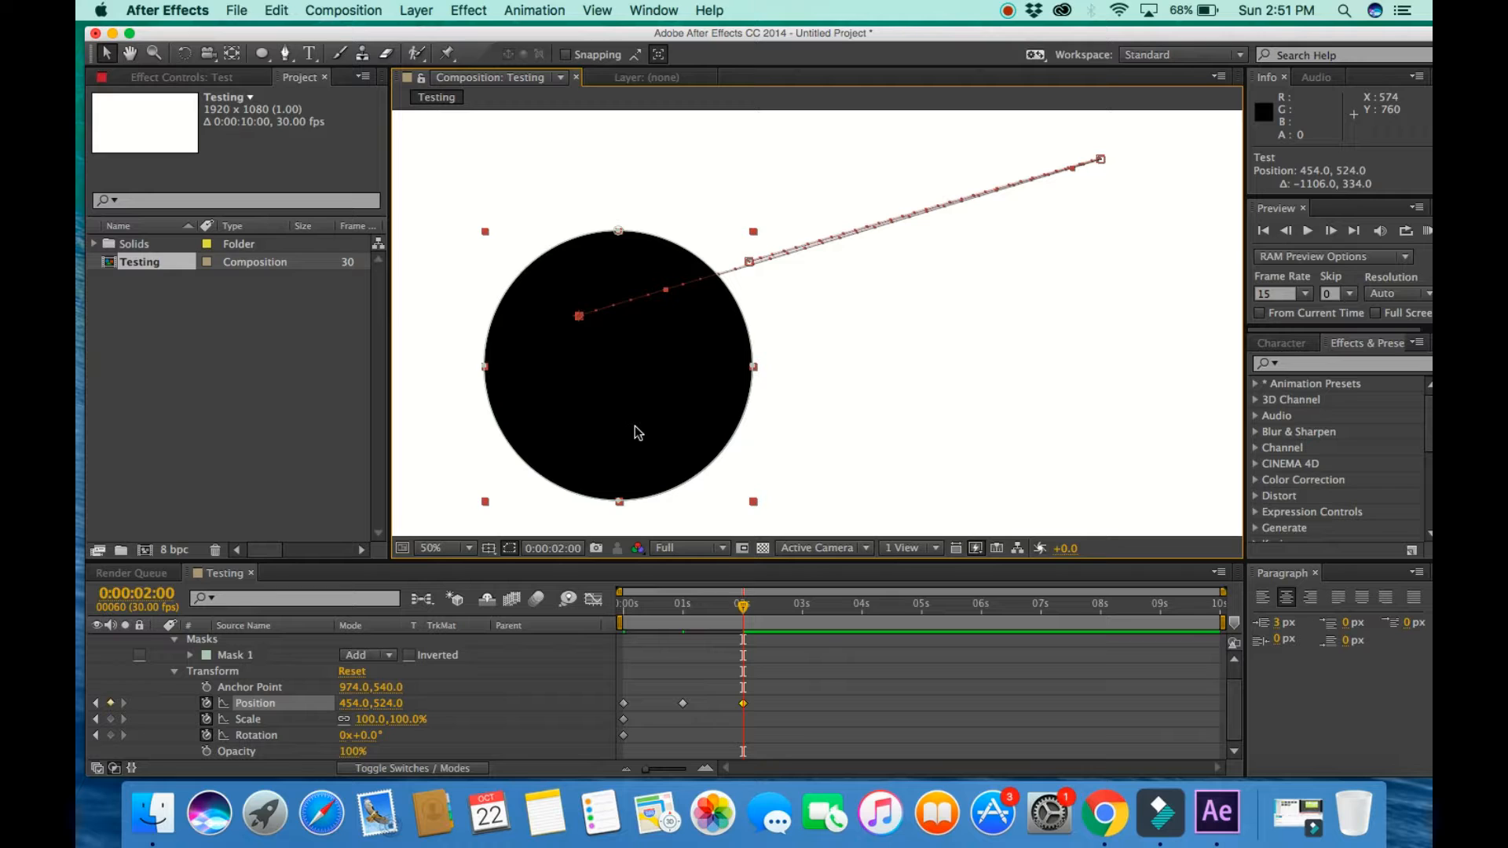
# Keyframe the circle's scale to 9% at 3 seconds and 114% at 4 seconds.
pyautogui.click(742, 605)
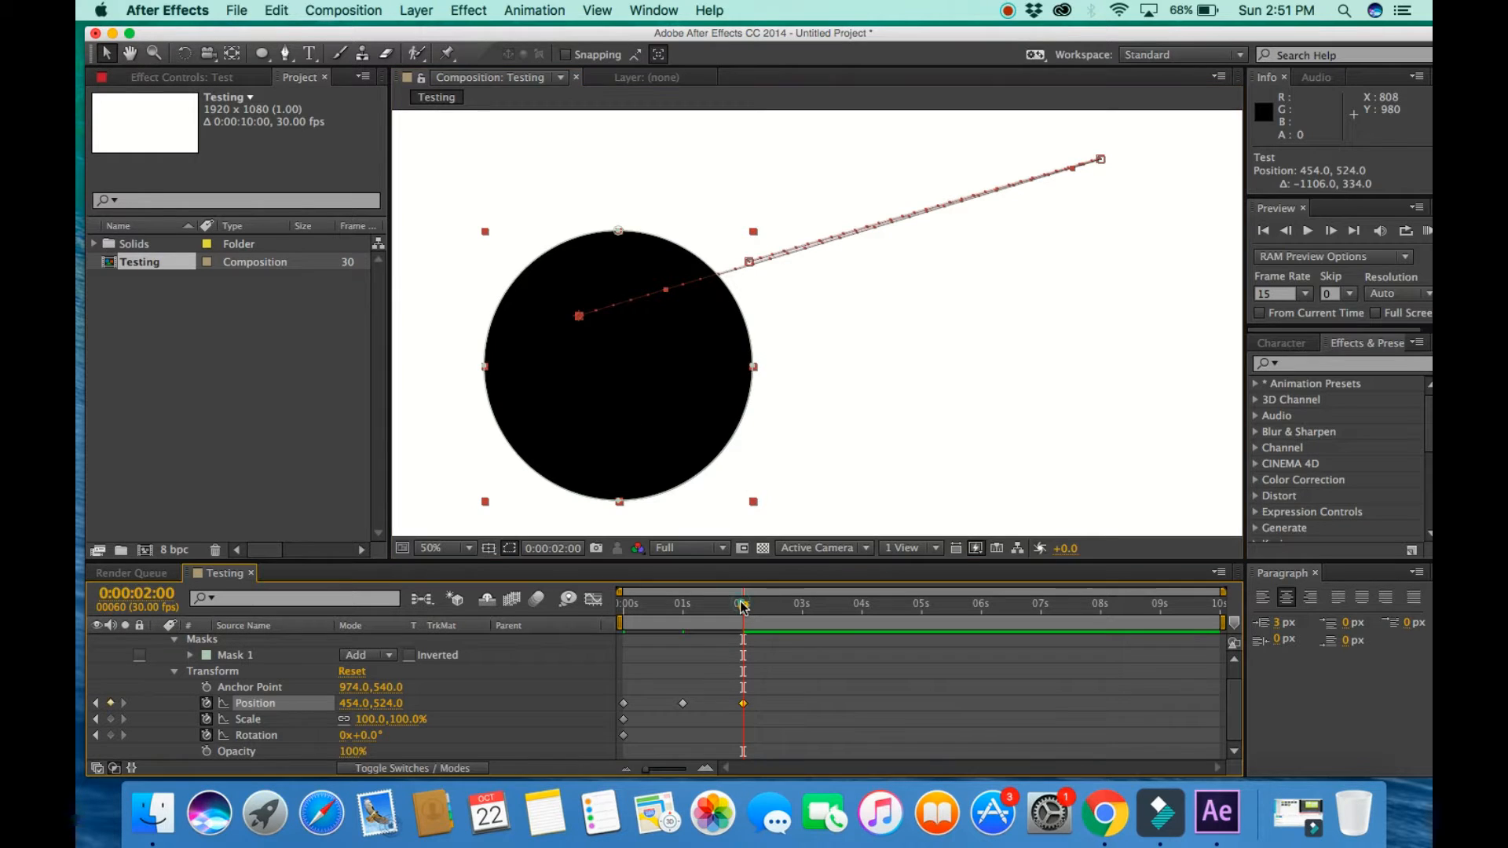
pyautogui.click(801, 603)
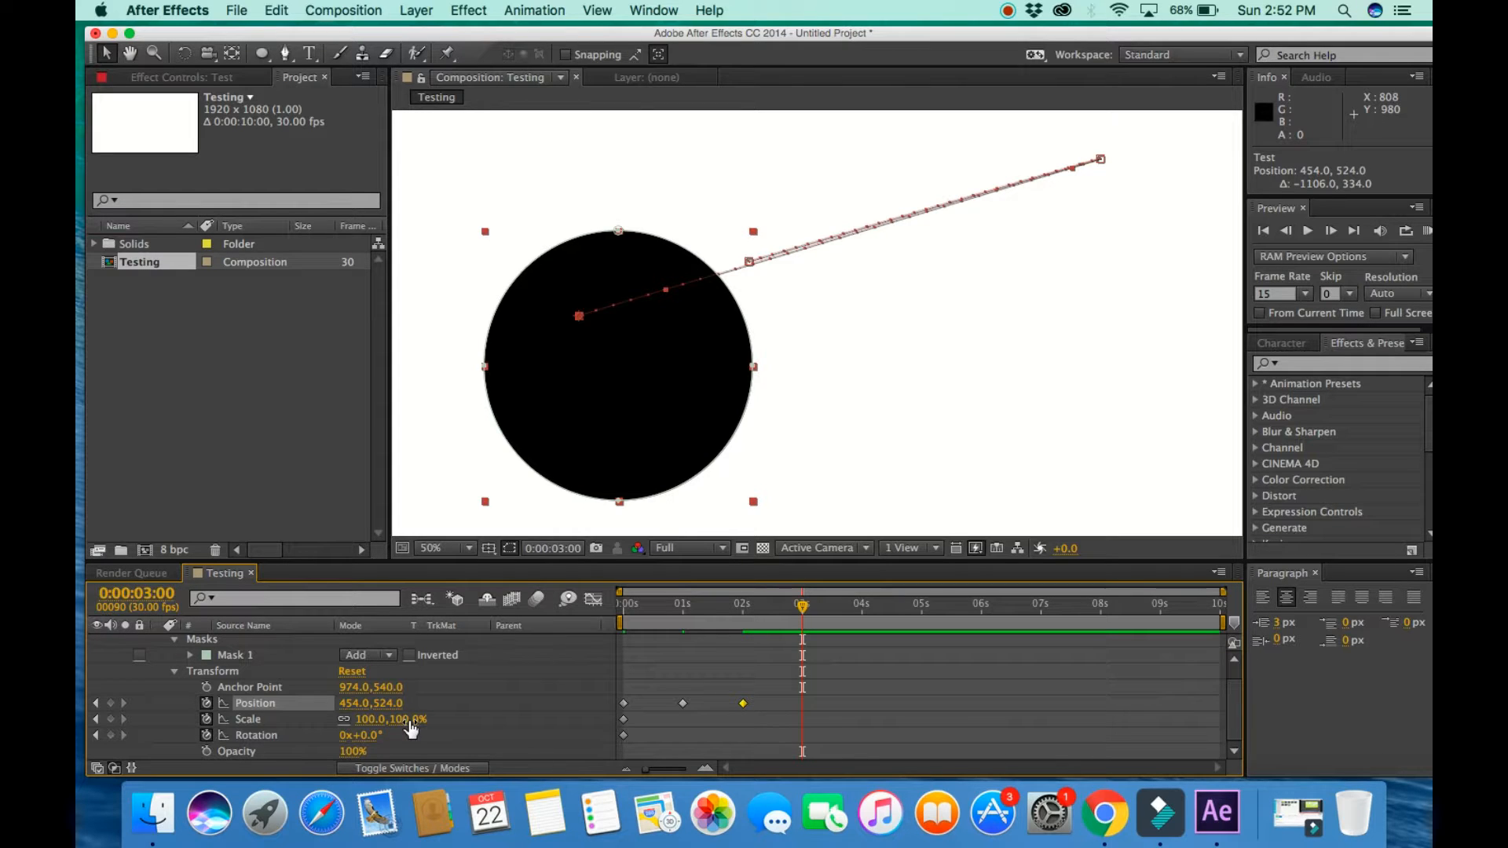
pyautogui.moveTo(404, 719); pyautogui.dragTo(326, 728)
pyautogui.moveTo(803, 611); pyautogui.dragTo(864, 613)
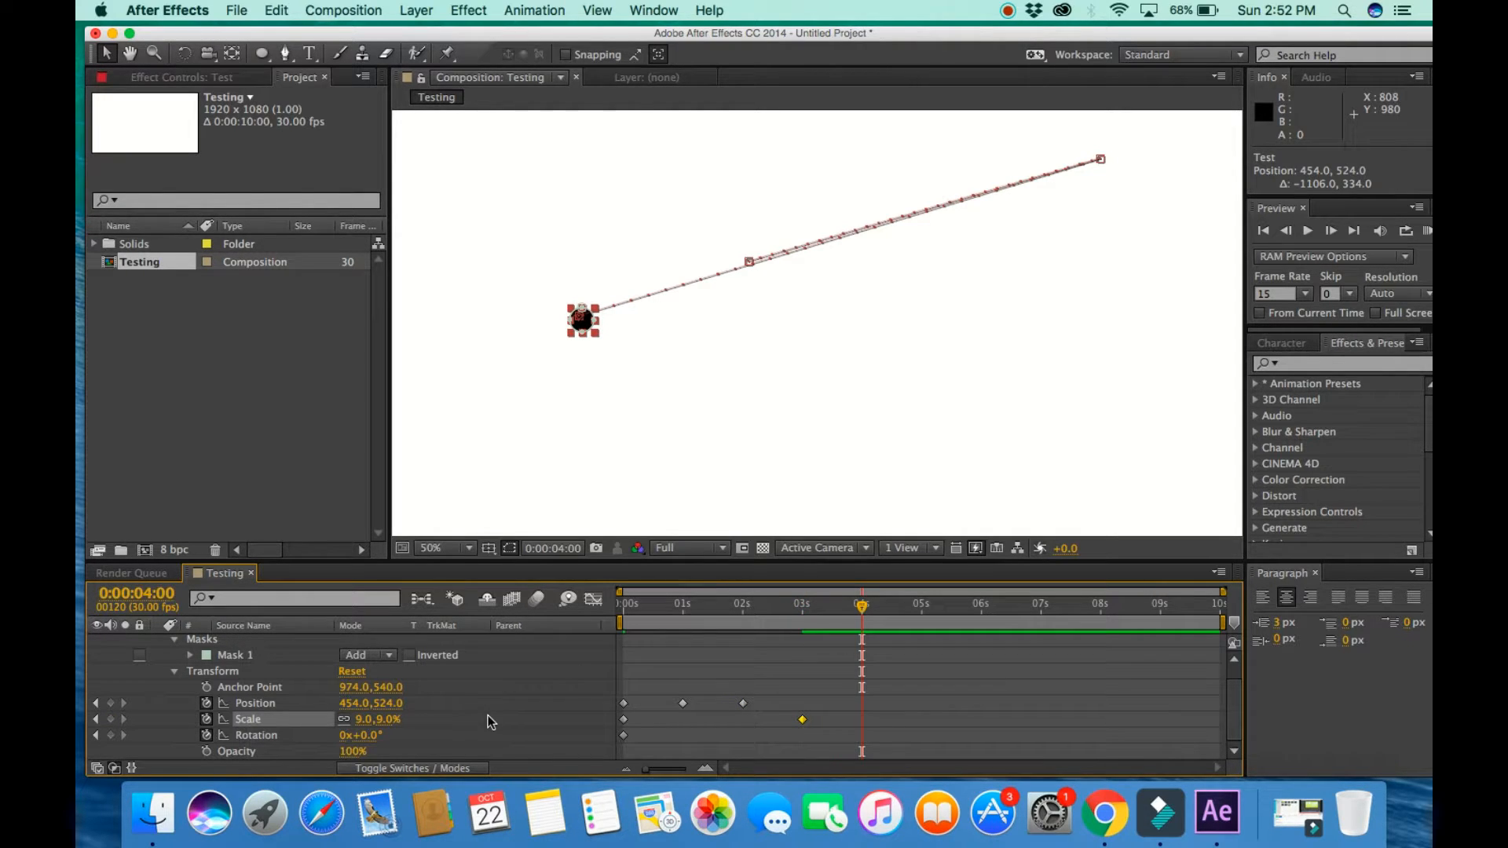
pyautogui.moveTo(380, 719); pyautogui.dragTo(488, 731)
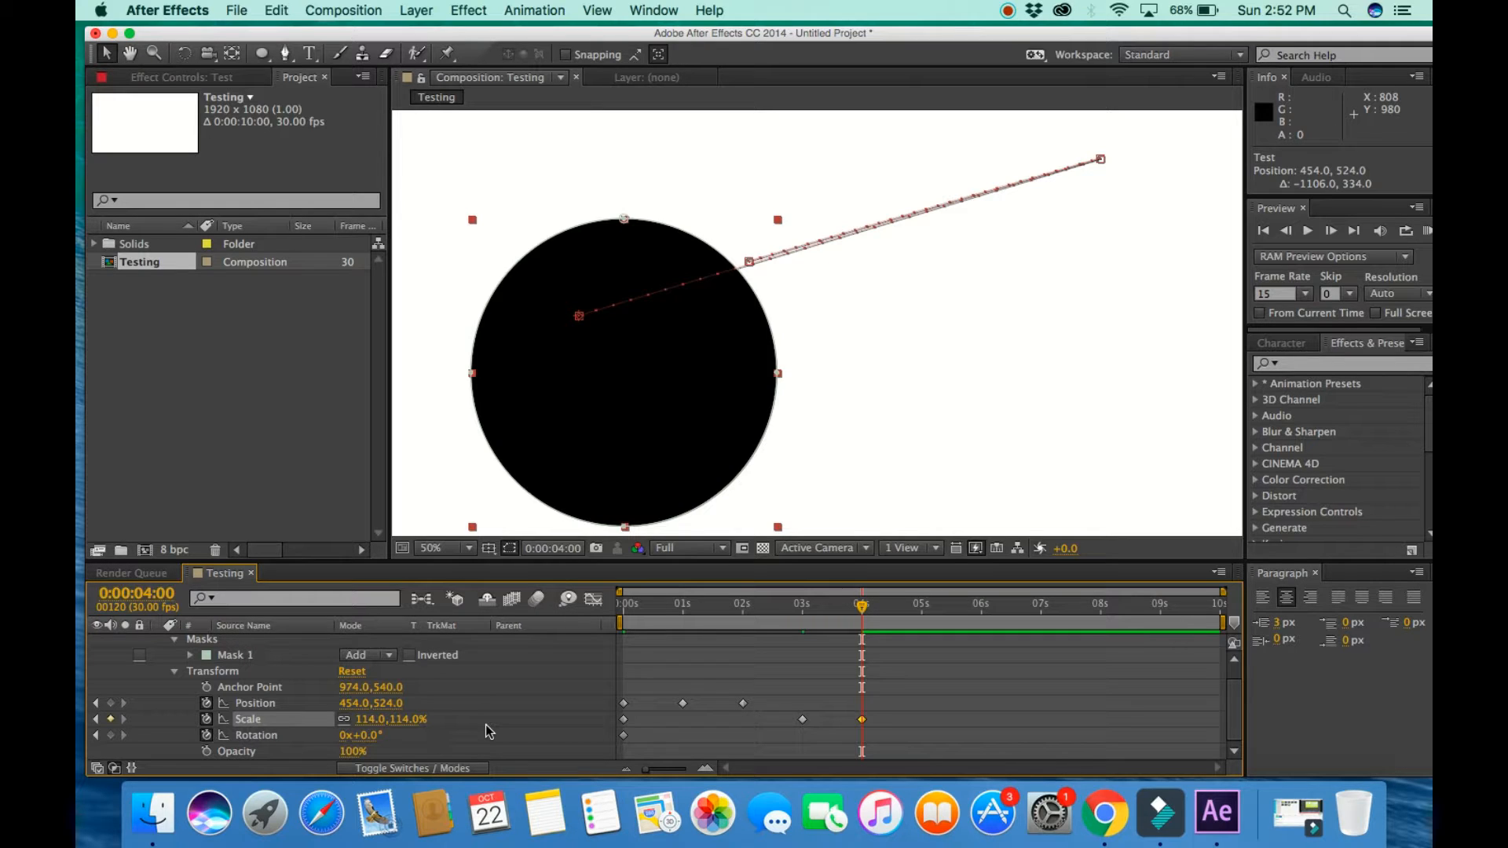
# Keyframe the circle's rotation to 303° at 5 seconds and scrub through the animation to review it.
pyautogui.moveTo(862, 609); pyautogui.dragTo(927, 609)
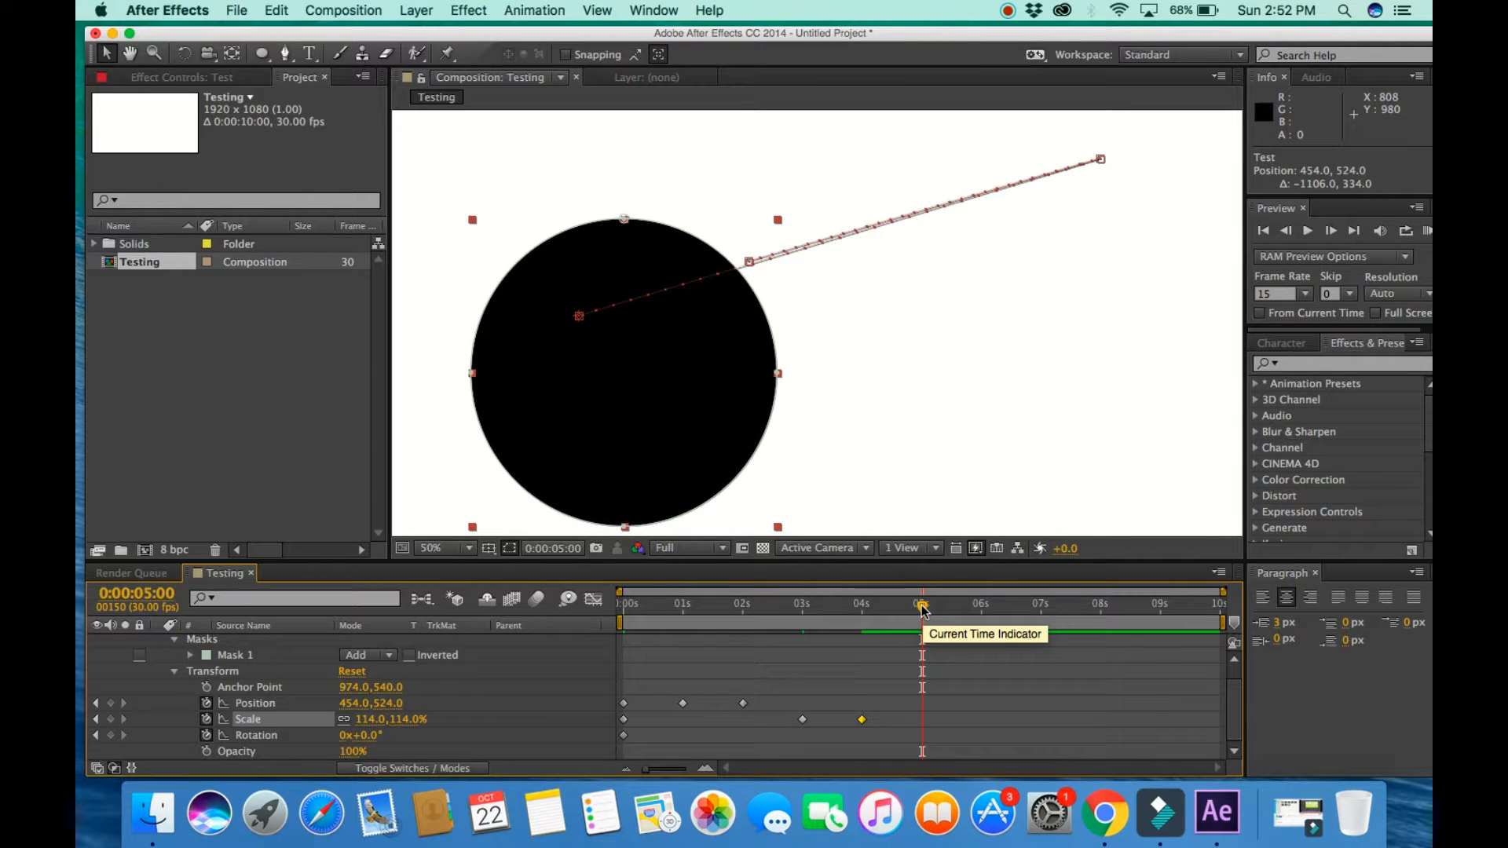
pyautogui.moveTo(366, 736); pyautogui.dragTo(615, 702)
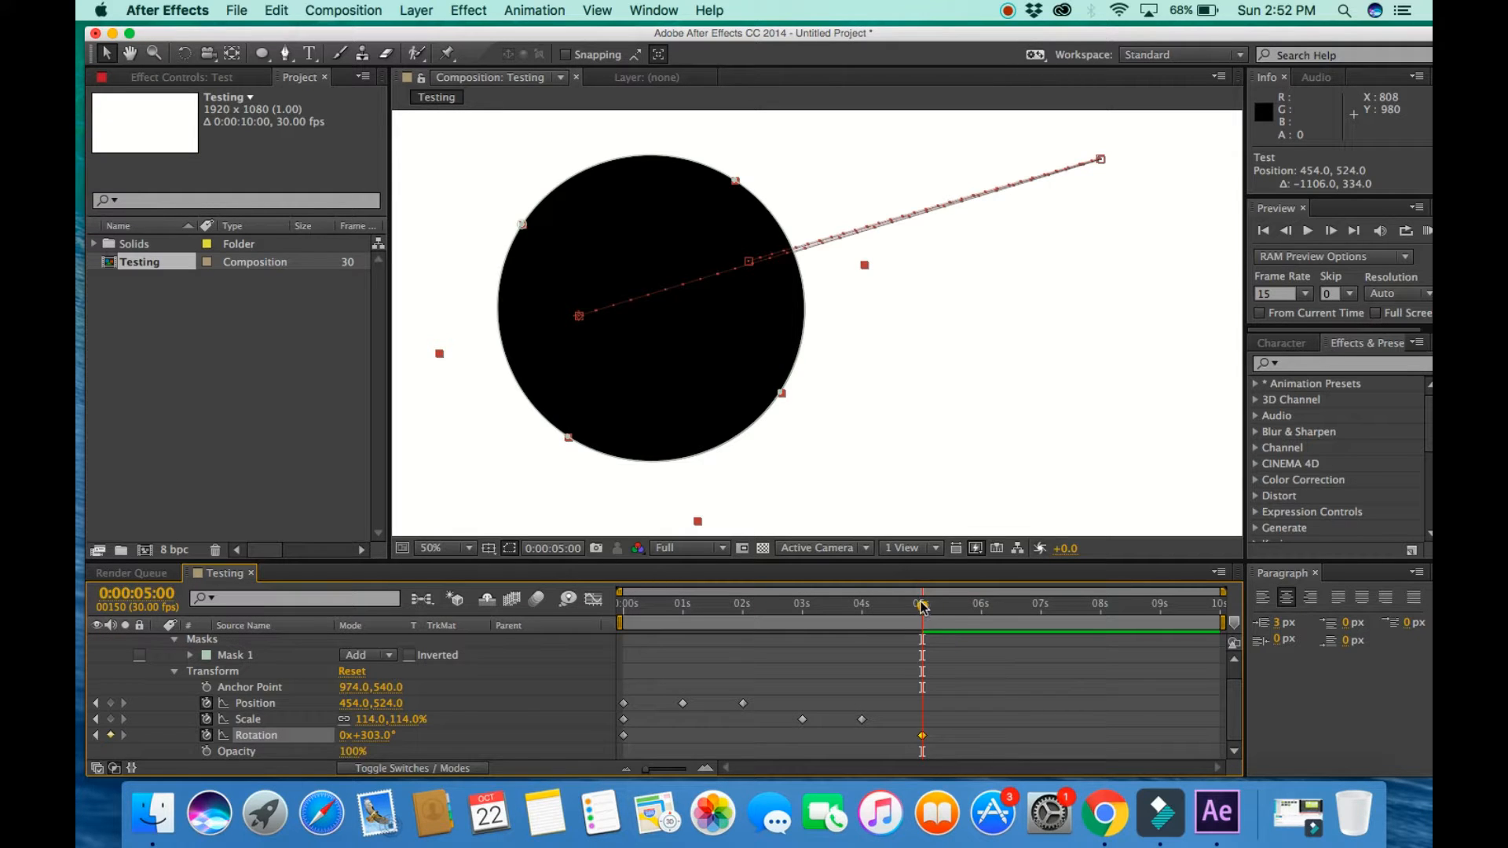
pyautogui.moveTo(922, 606); pyautogui.dragTo(686, 610)
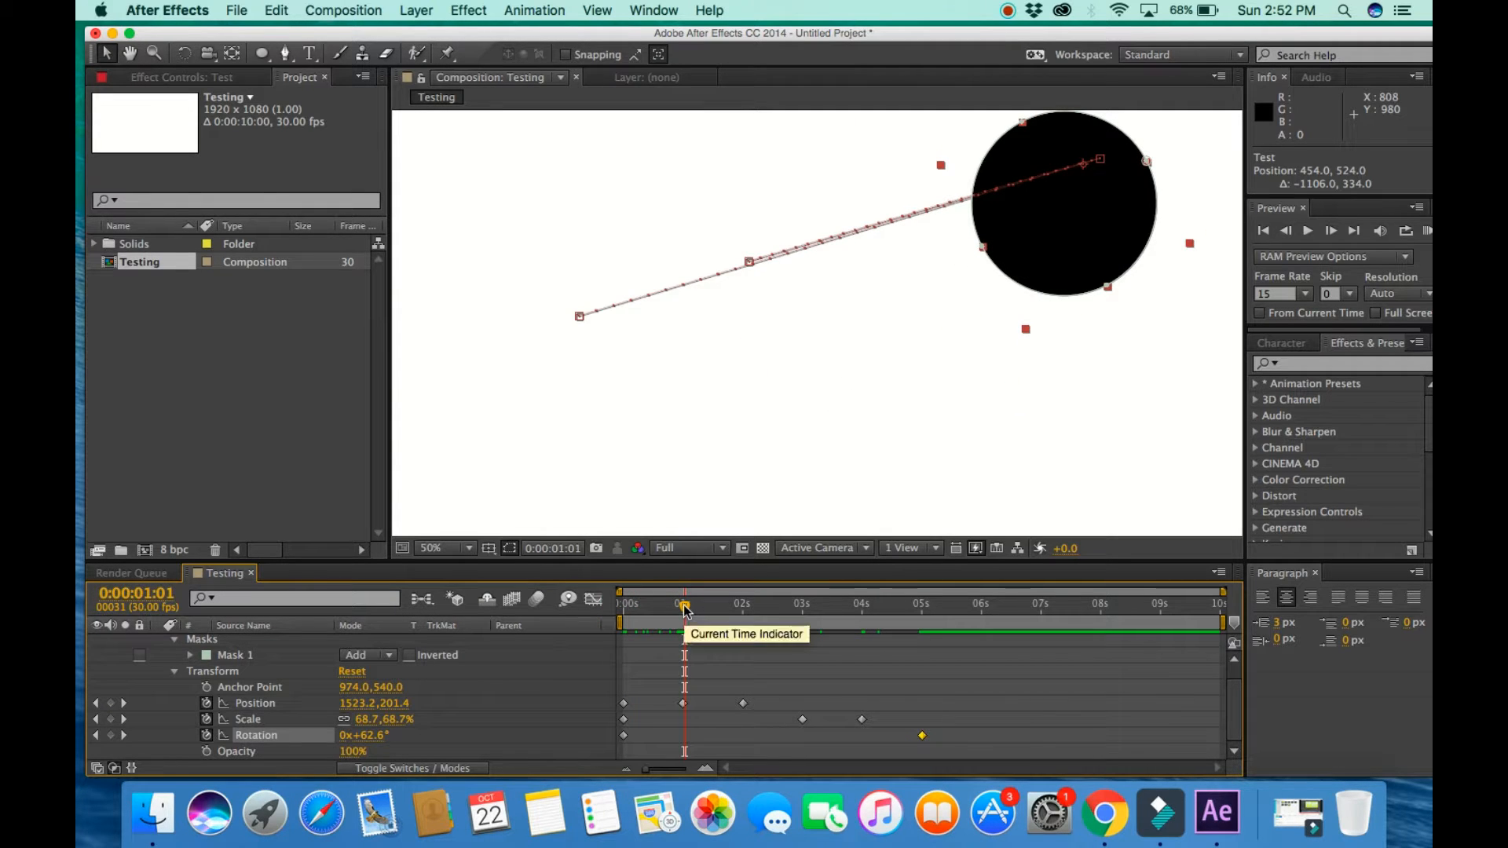
pyautogui.moveTo(685, 609); pyautogui.dragTo(802, 603)
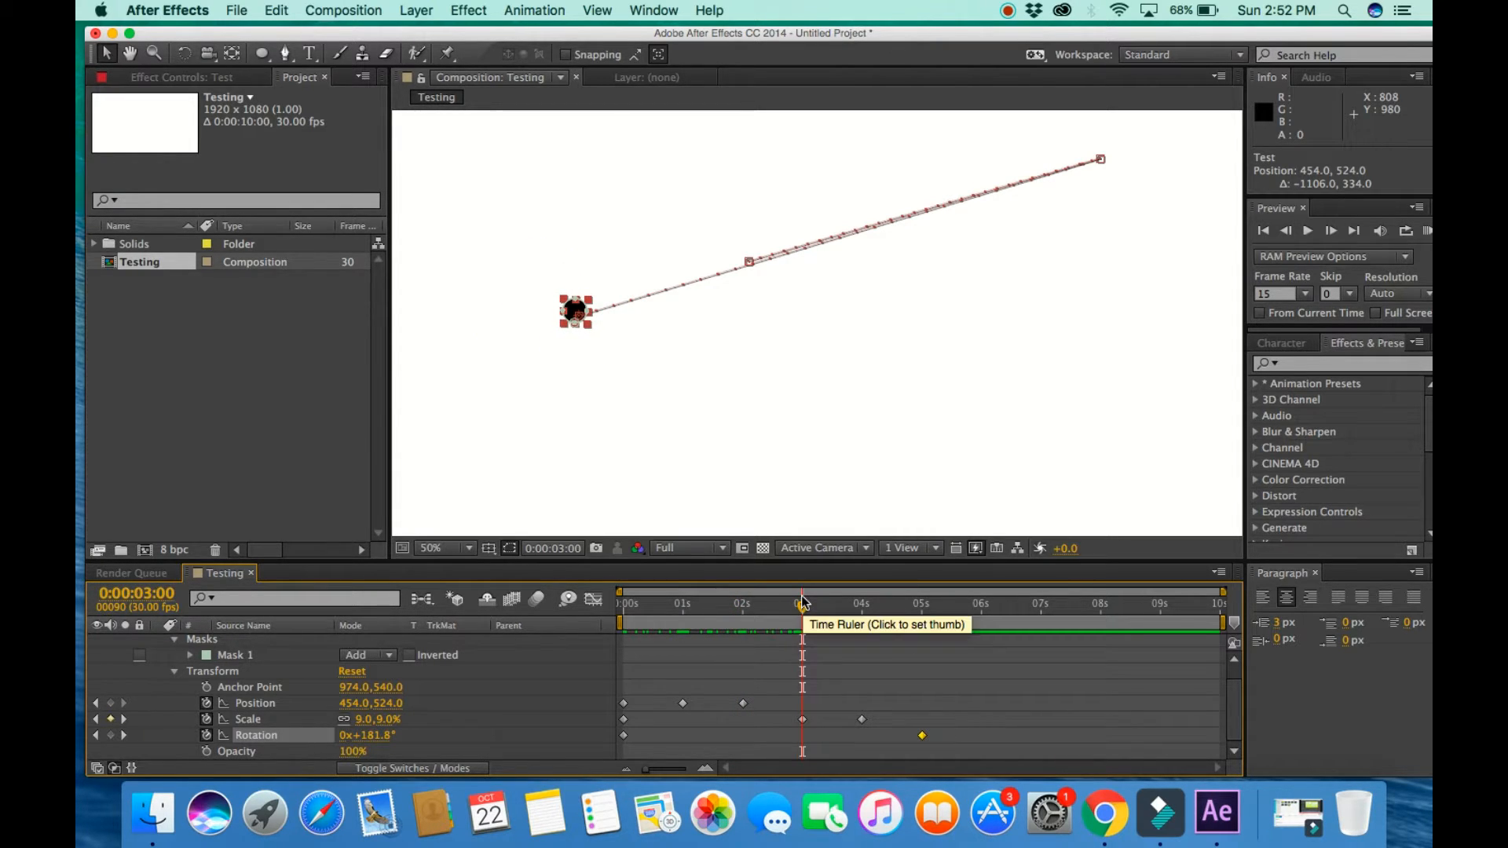
pyautogui.moveTo(827, 609); pyautogui.dragTo(922, 625)
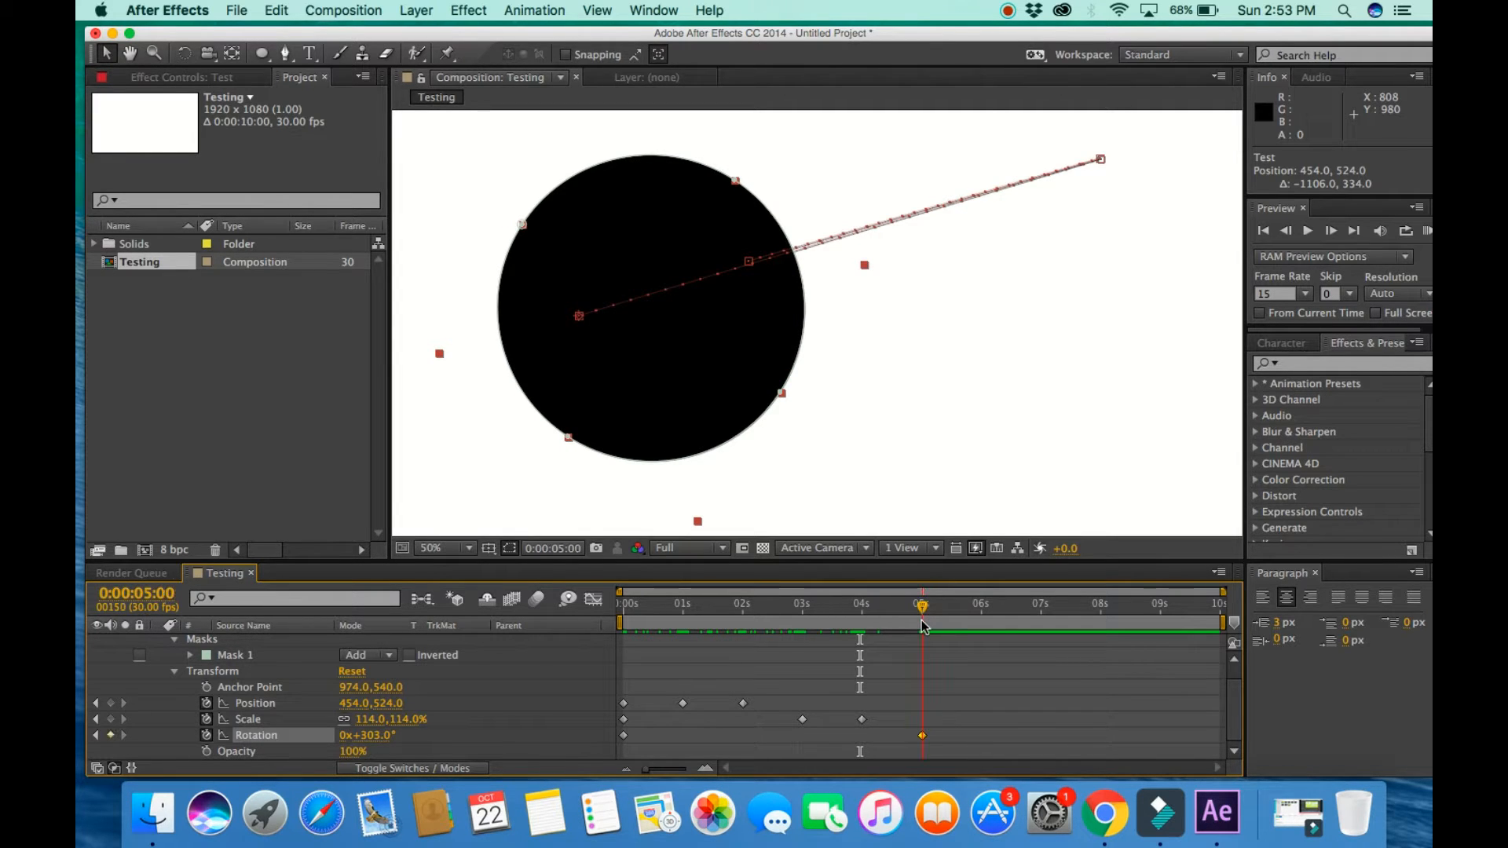
# Keyframe the circle's position to about 1234, 652 at 5 seconds and scrub around that time to check the motion.
pyautogui.moveTo(676, 348); pyautogui.dragTo(1027, 389)
pyautogui.moveTo(931, 611)
pyautogui.mouseDown()
pyautogui.moveTo(632, 608)
pyautogui.moveTo(929, 606)
pyautogui.mouseUp()
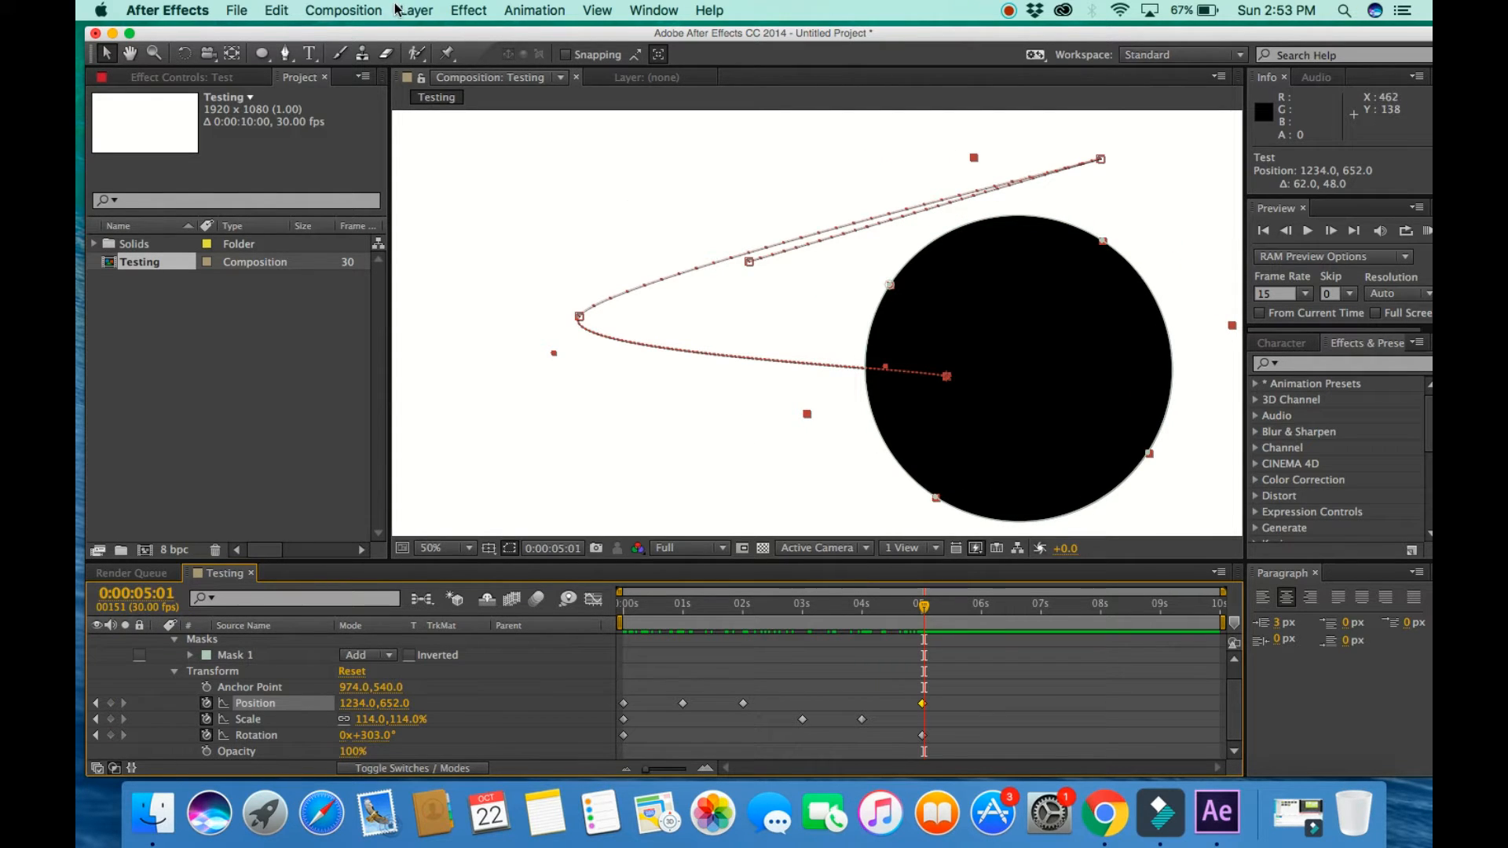
# Run a RAM Preview of the Testing composition to play back the full animation.
pyautogui.click(344, 11)
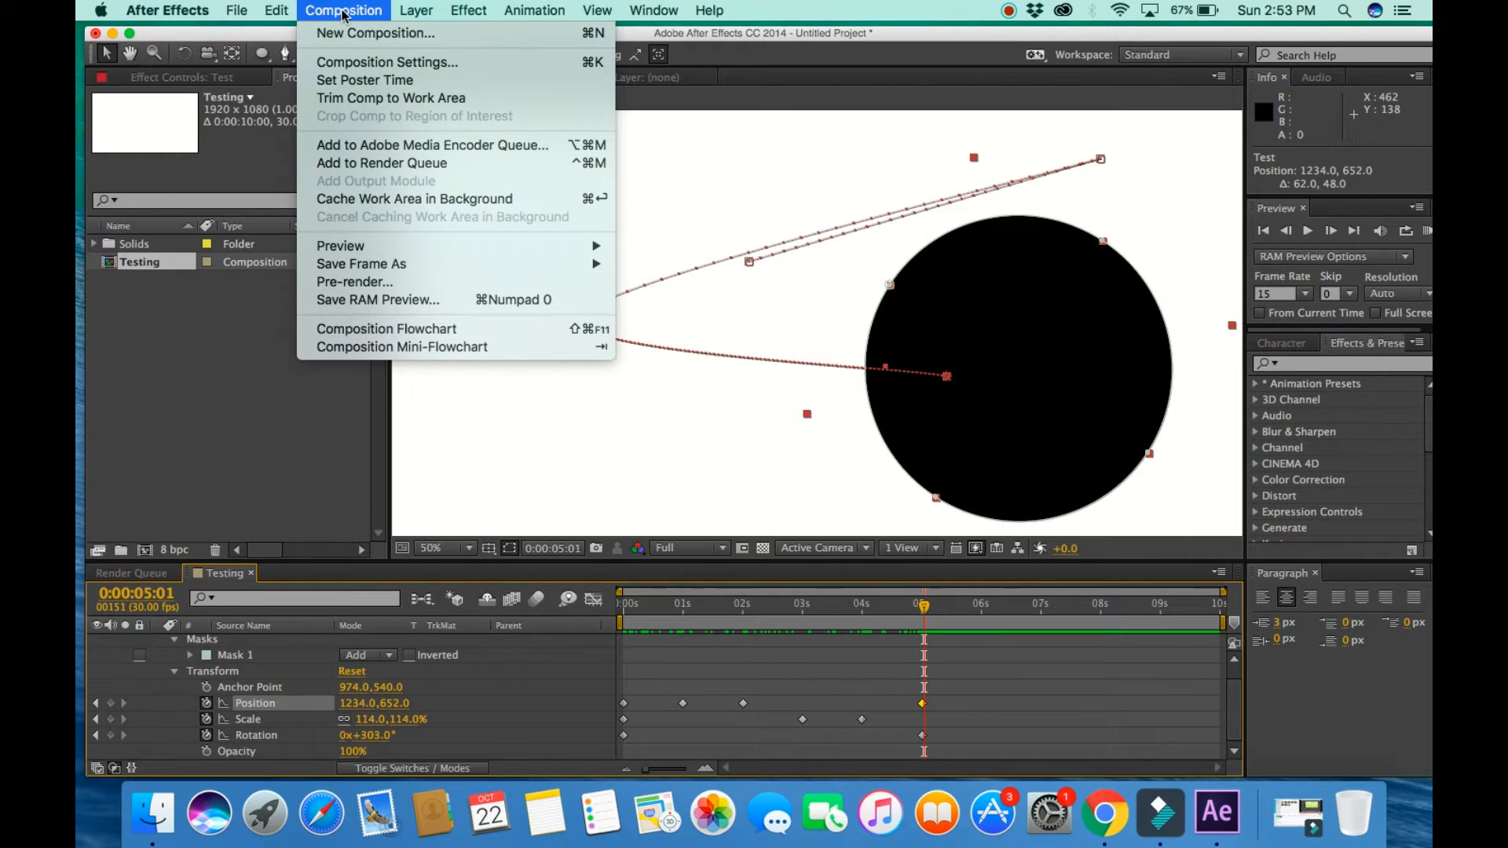
pyautogui.moveTo(358, 250)
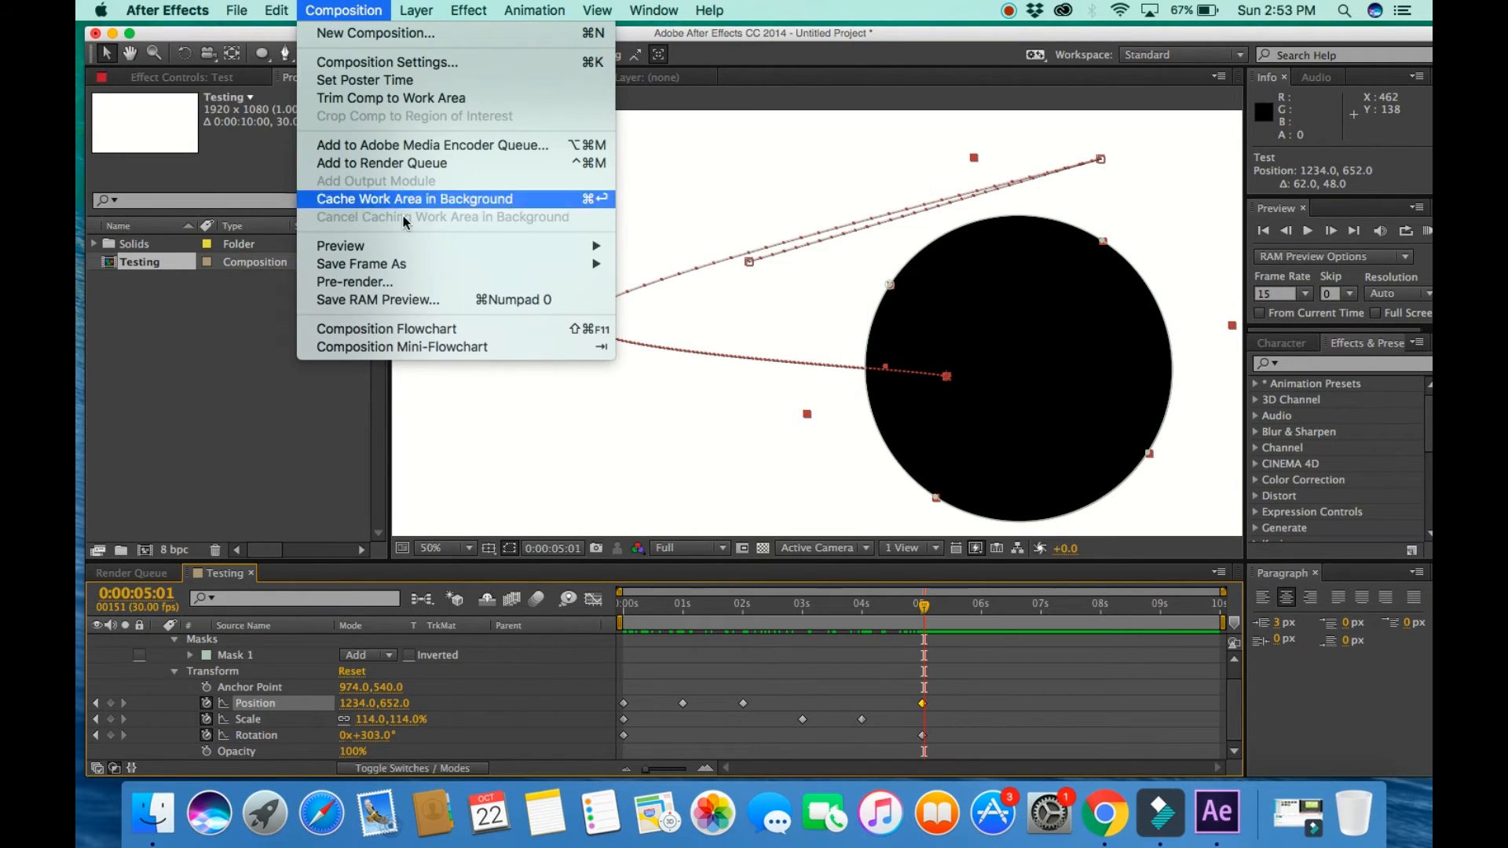
pyautogui.moveTo(582, 243)
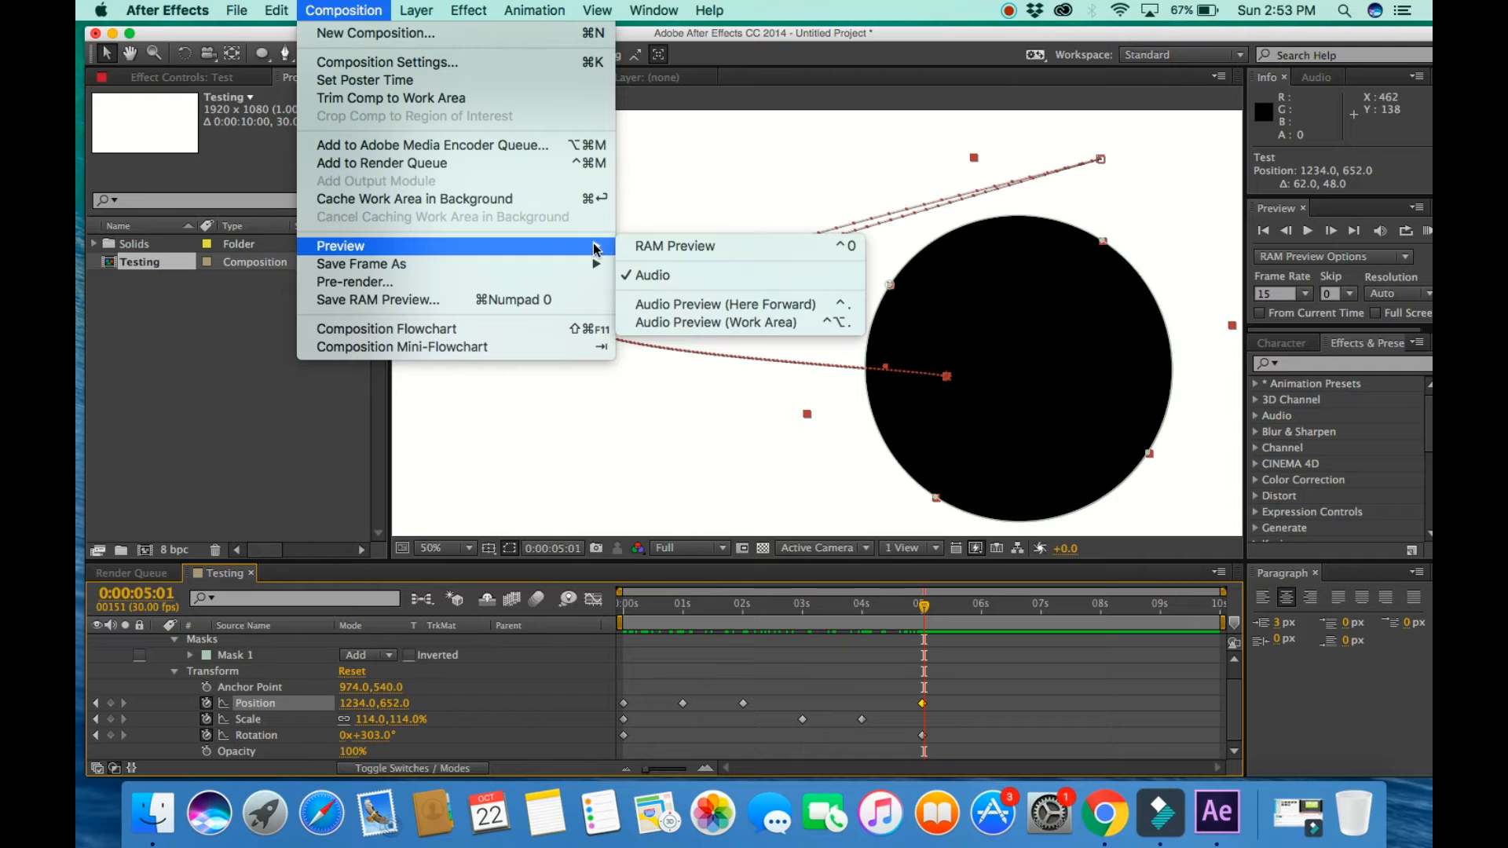
pyautogui.click(665, 248)
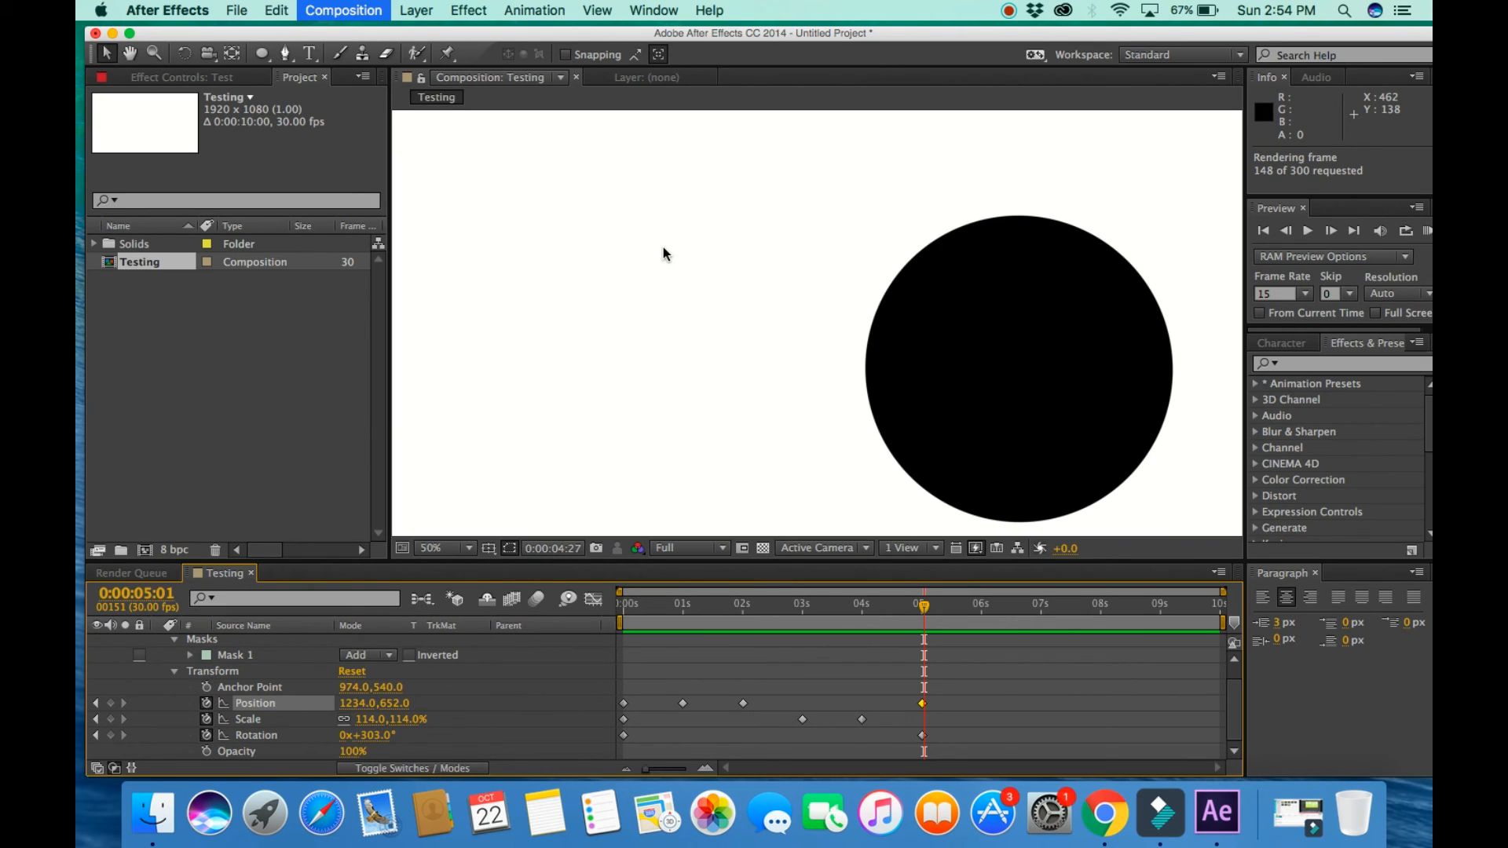
pyautogui.click(1010, 11)
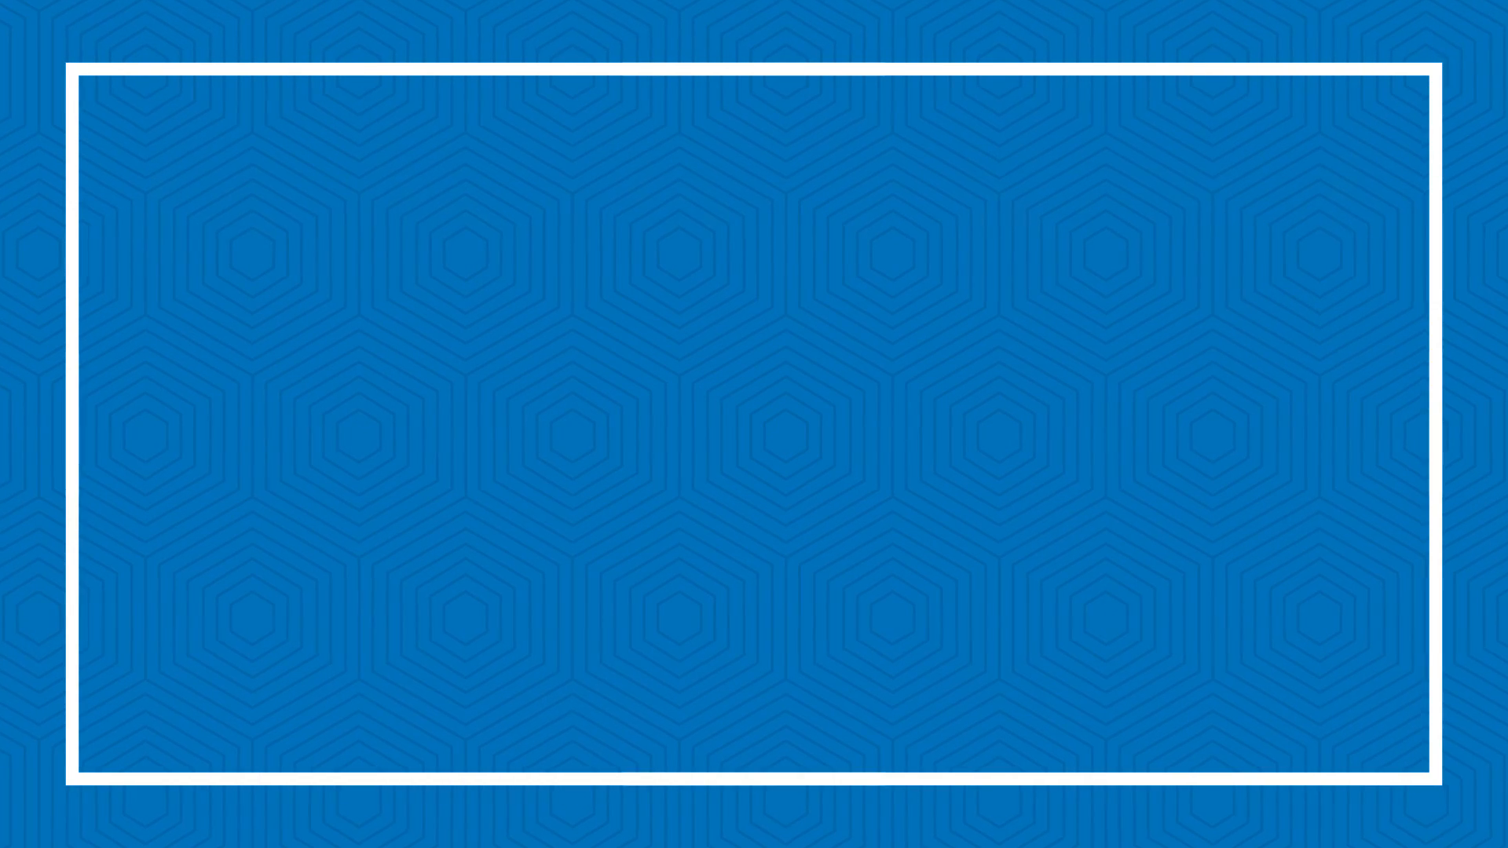